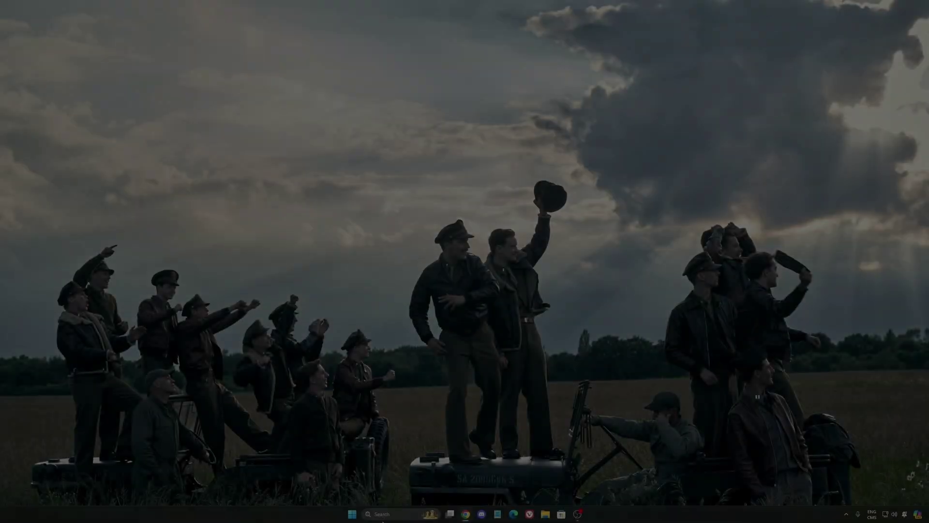
Step: Open Windows Settings and review the Game Bar options and the default graphics settings
{"action": "left_click", "coordinate": [388, 514]}
{"action": "type", "text": "settingsti"}
{"action": "key", "text": "Return"}
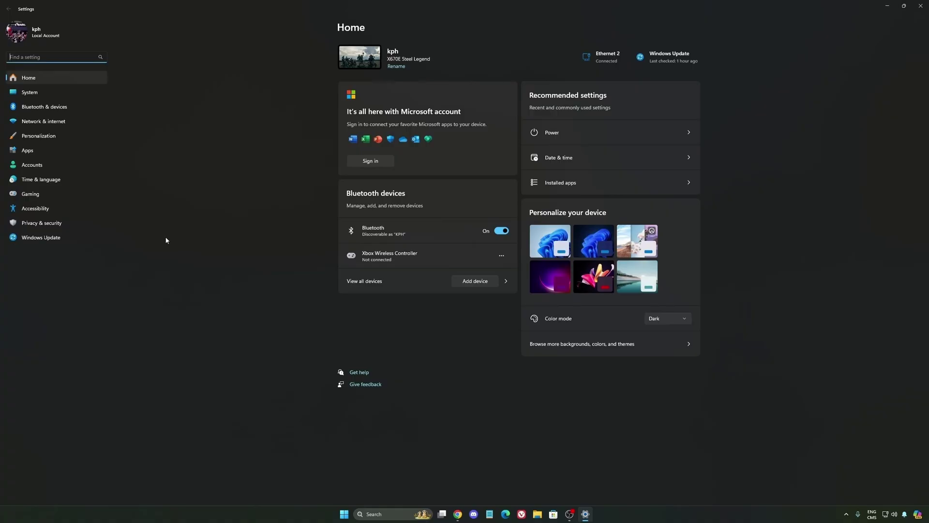
{"action": "left_click", "coordinate": [51, 193]}
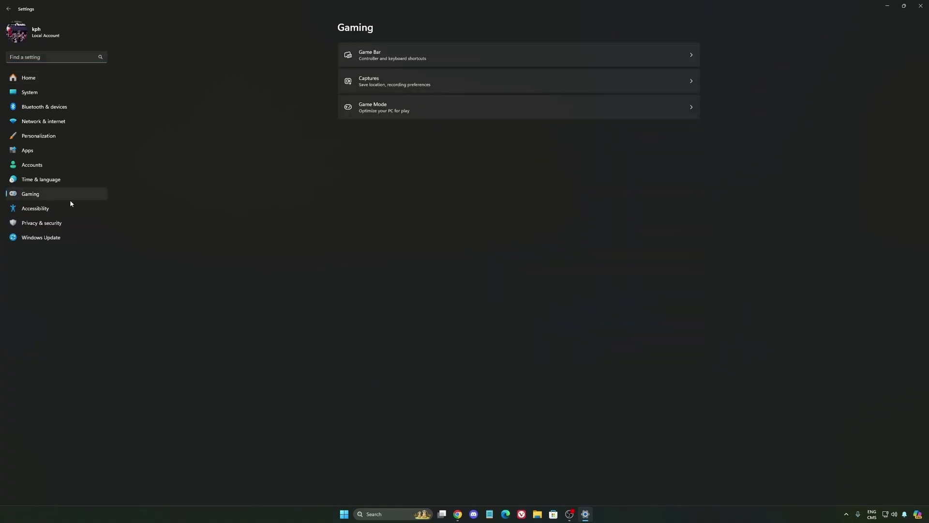
{"action": "left_click", "coordinate": [356, 56]}
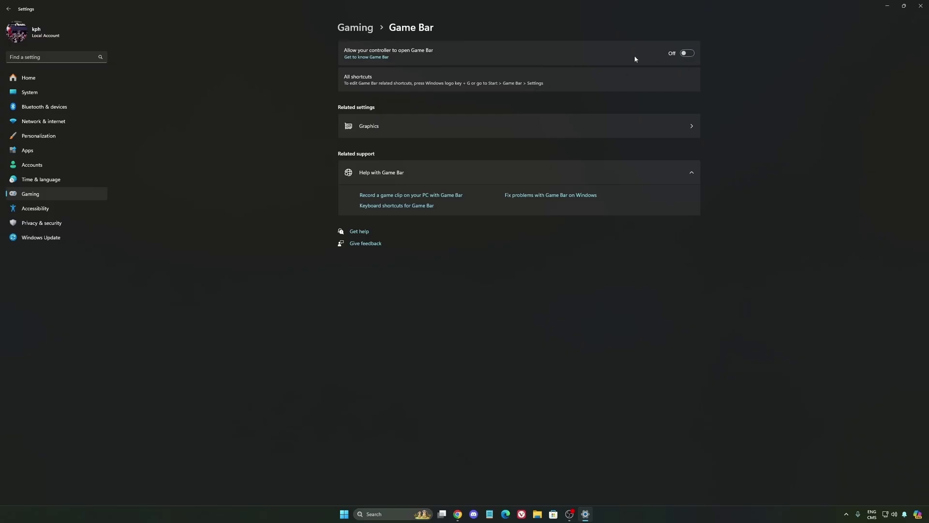
{"action": "left_click", "coordinate": [435, 128]}
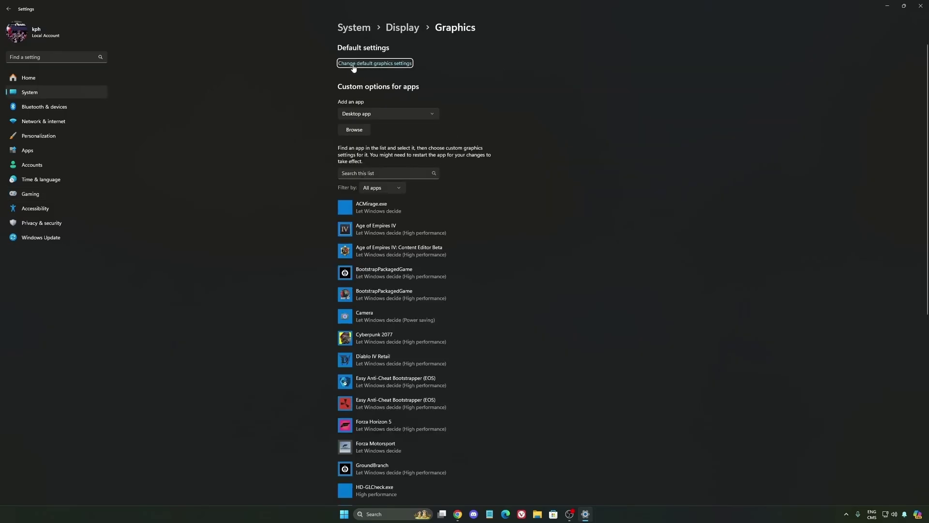
{"action": "left_click", "coordinate": [383, 66]}
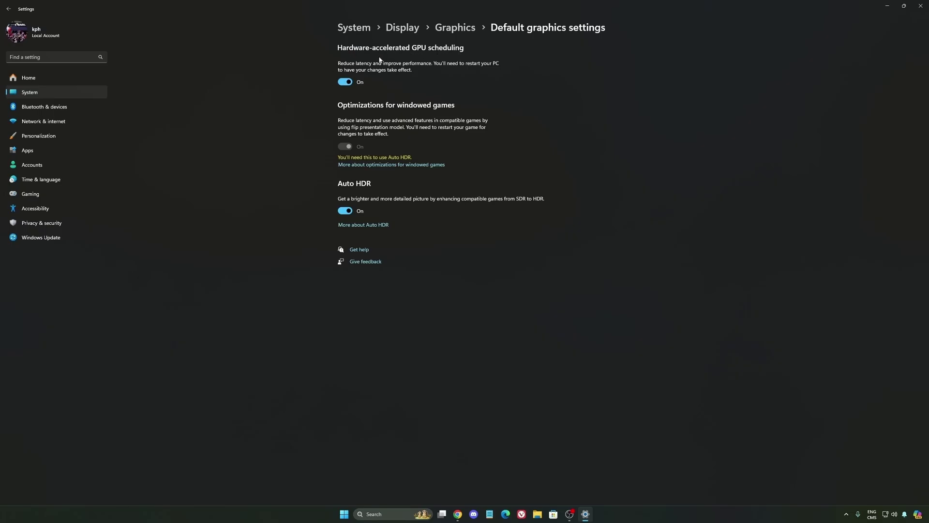
Step: Review the Captures recording preferences and the Game Mode setting in the Gaming category
{"action": "left_click", "coordinate": [50, 197]}
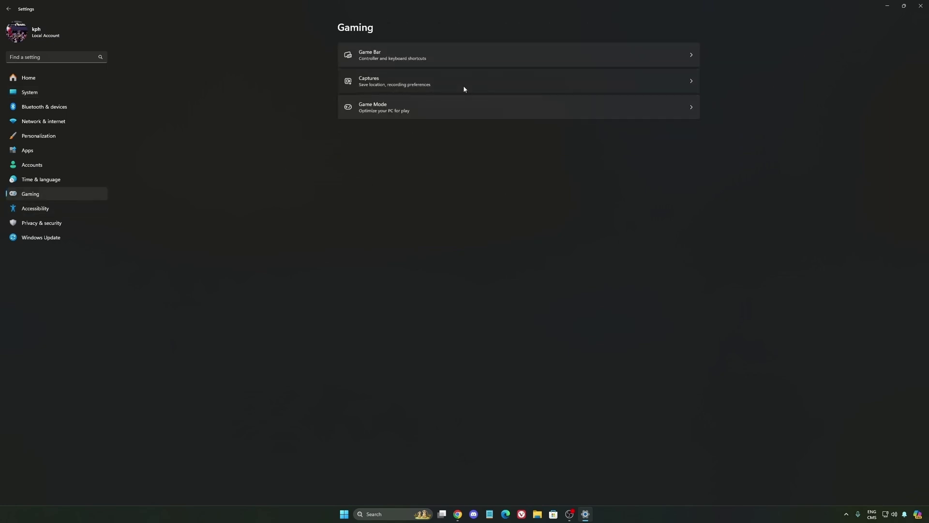
{"action": "left_click", "coordinate": [463, 86]}
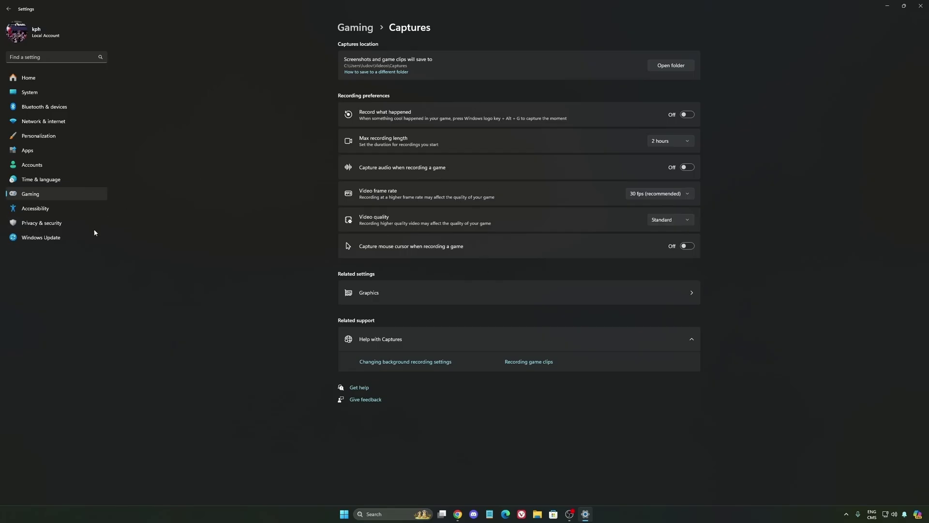
{"action": "left_click", "coordinate": [73, 195]}
{"action": "left_click", "coordinate": [429, 107]}
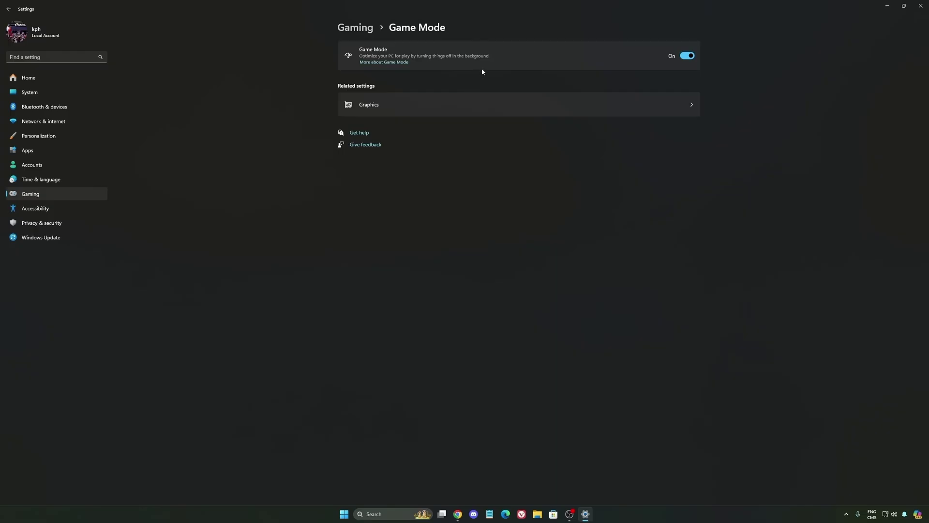
Step: Set the Power mode to Balanced in the system power settings
{"action": "left_click", "coordinate": [43, 92]}
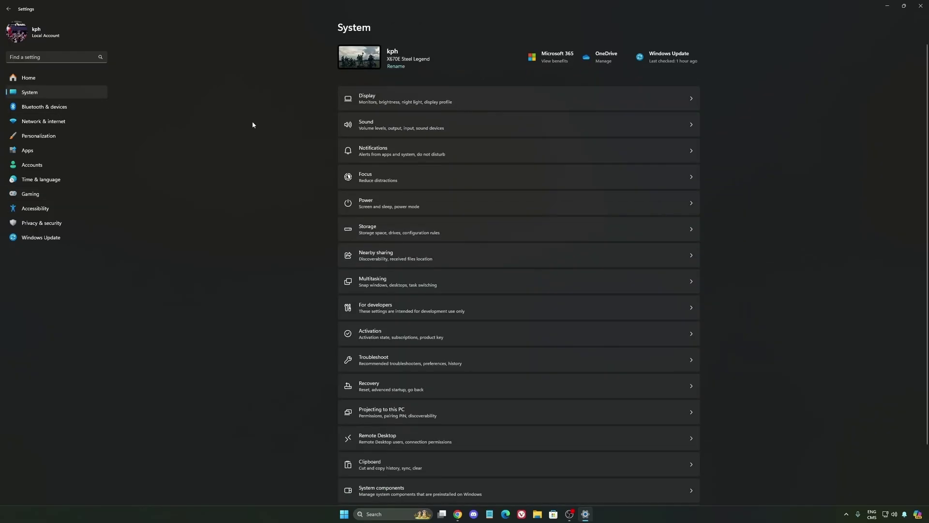
{"action": "left_click", "coordinate": [420, 209]}
{"action": "left_click", "coordinate": [681, 133]}
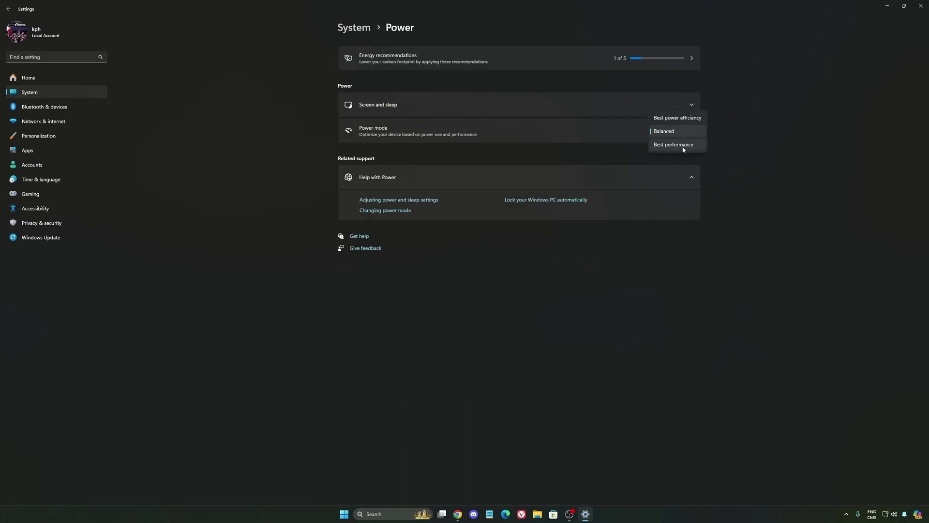
{"action": "left_click", "coordinate": [657, 130]}
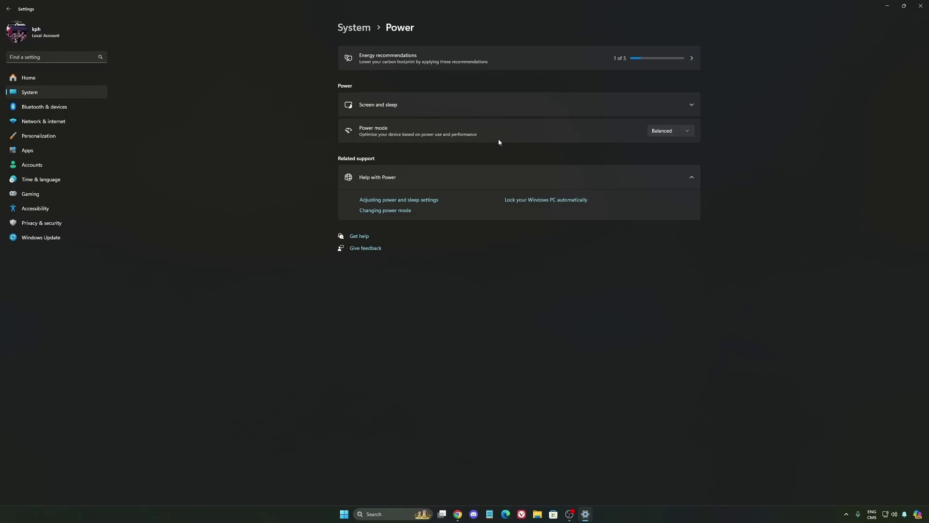
{"action": "left_click", "coordinate": [657, 132]}
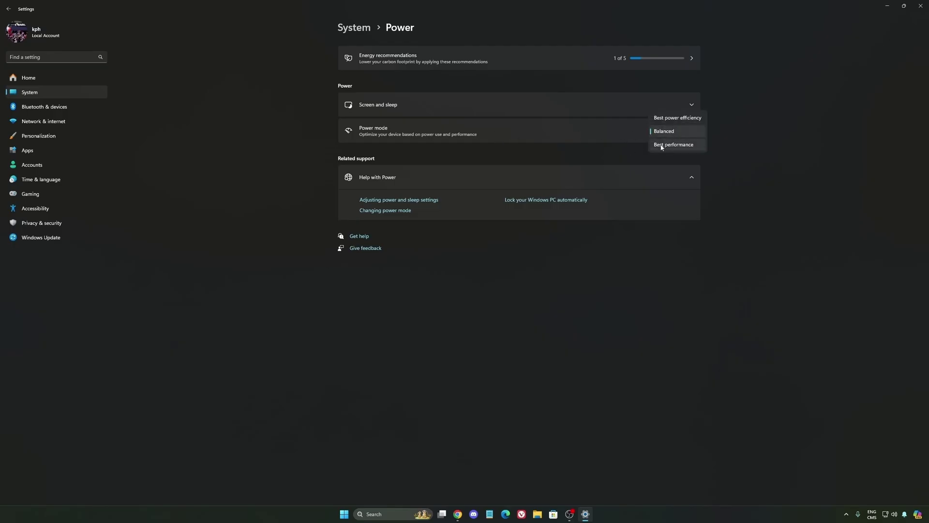
{"action": "left_click", "coordinate": [697, 128]}
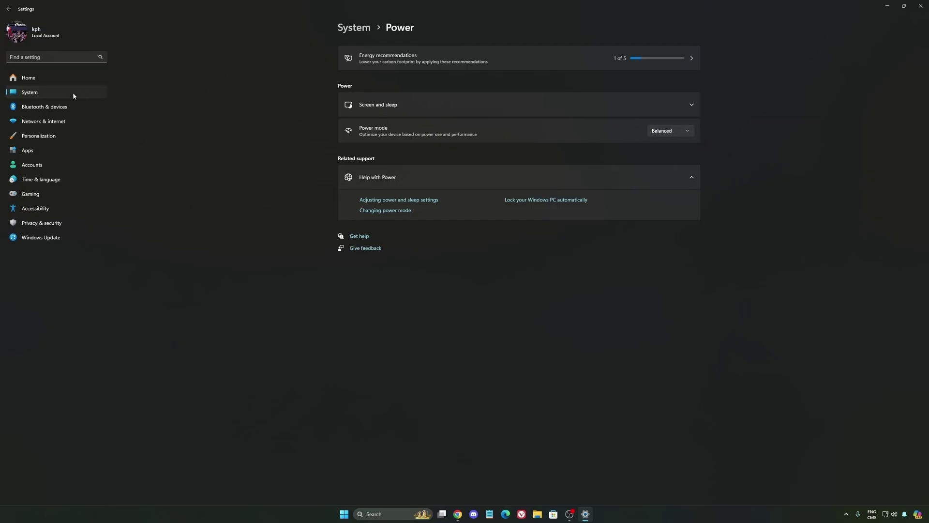
Step: Return to the Settings home page and open Windows Update
{"action": "left_click", "coordinate": [50, 78]}
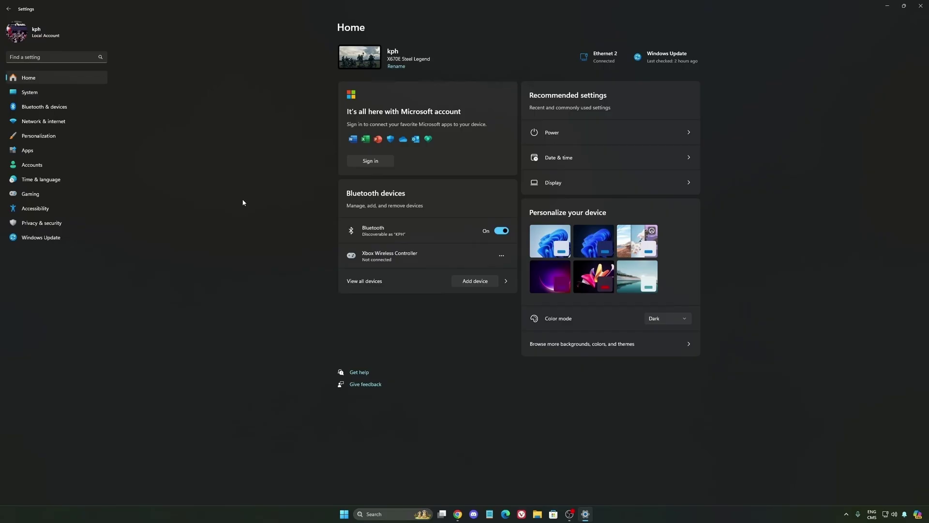
{"action": "left_click", "coordinate": [47, 238]}
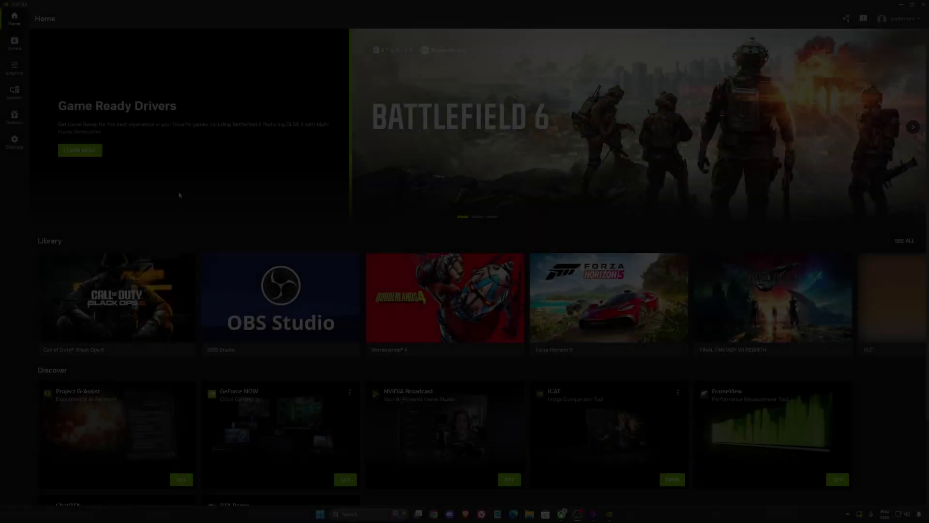
Step: Look through the list of programs in the NVIDIA app's graphics settings
{"action": "left_click", "coordinate": [15, 67]}
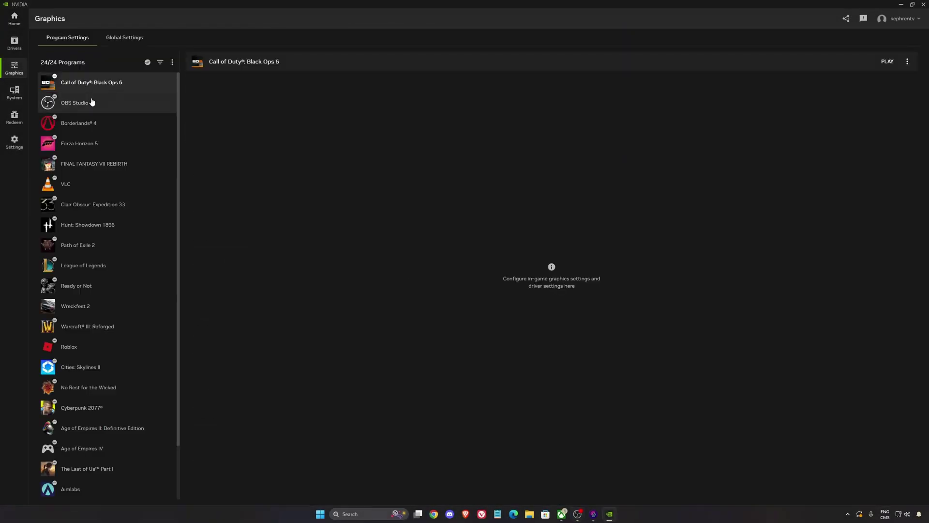
{"action": "scroll", "coordinate": [114, 204], "scroll_direction": "down", "scroll_amount": 2}
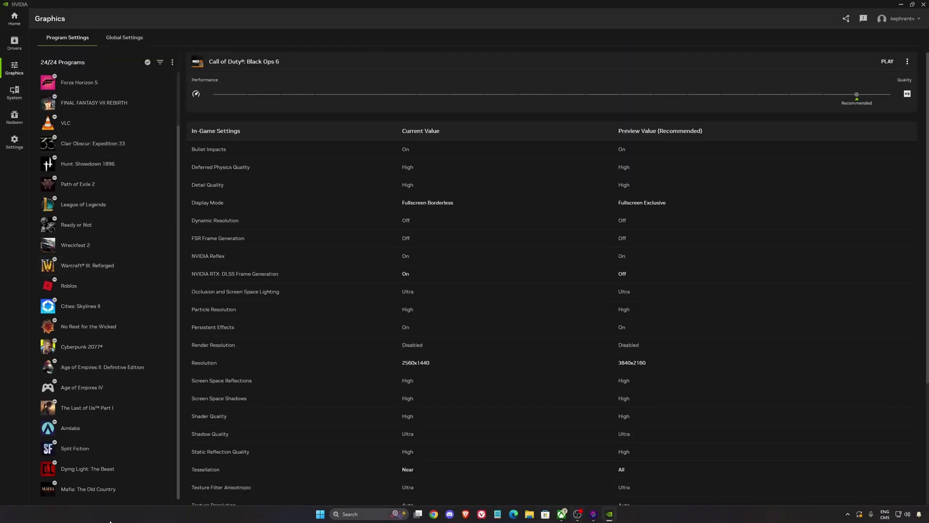
{"action": "scroll", "coordinate": [118, 475], "scroll_direction": "up", "scroll_amount": 3}
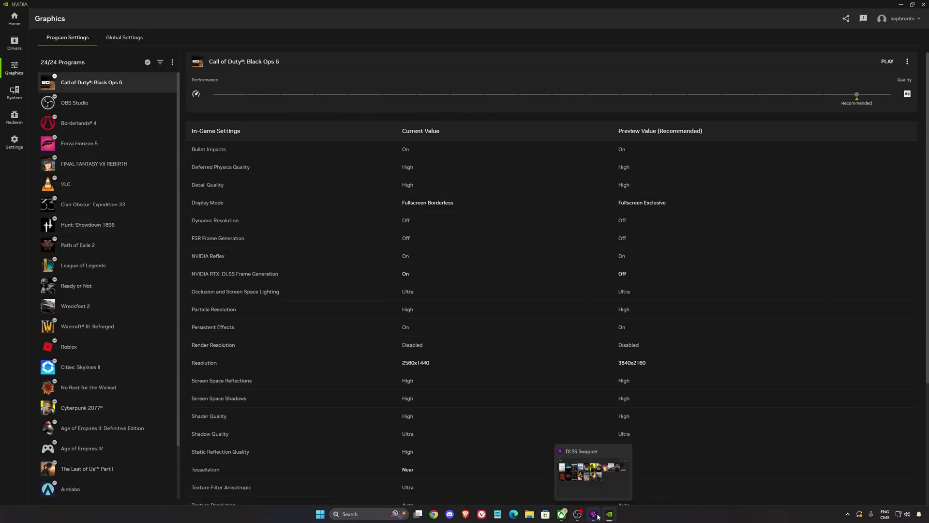
Step: Review the DLSS Override model presets and the Shader Cache Size options in the global driver settings
{"action": "left_click", "coordinate": [135, 42]}
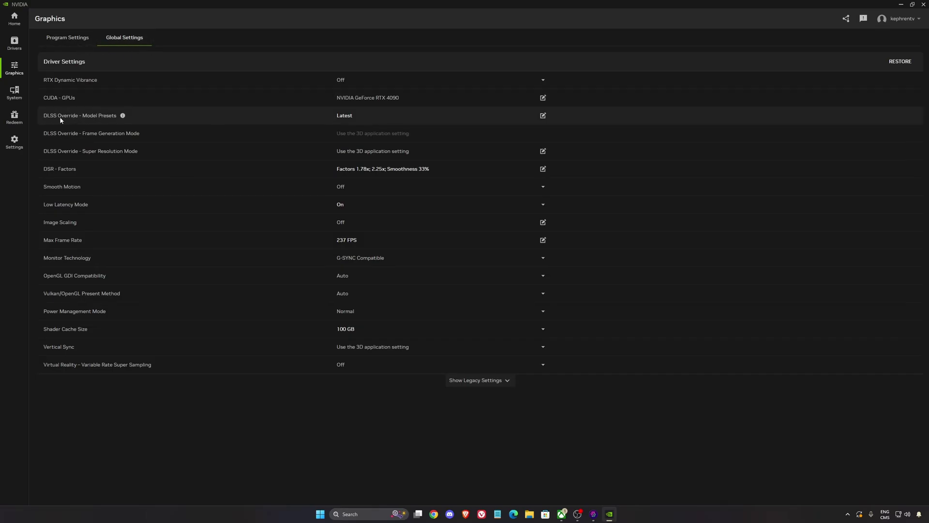
{"action": "left_click", "coordinate": [360, 121]}
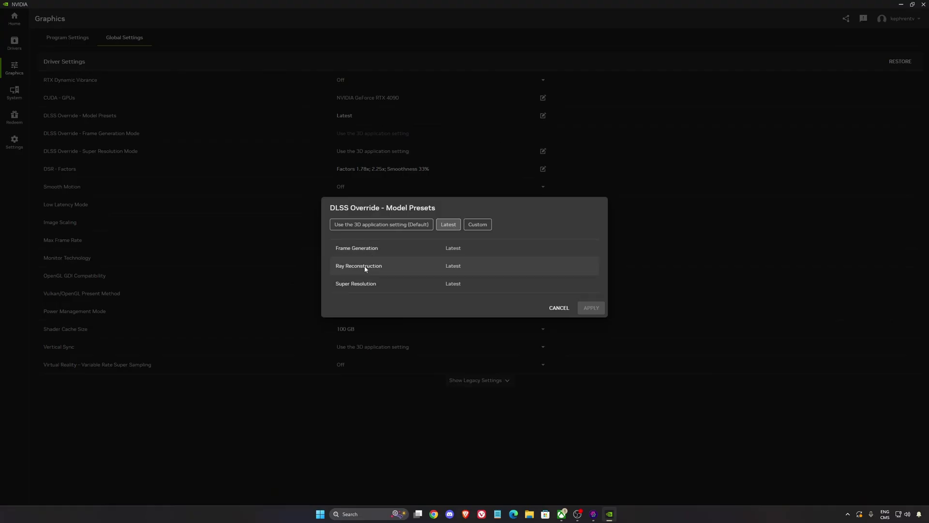
{"action": "left_click", "coordinate": [557, 313]}
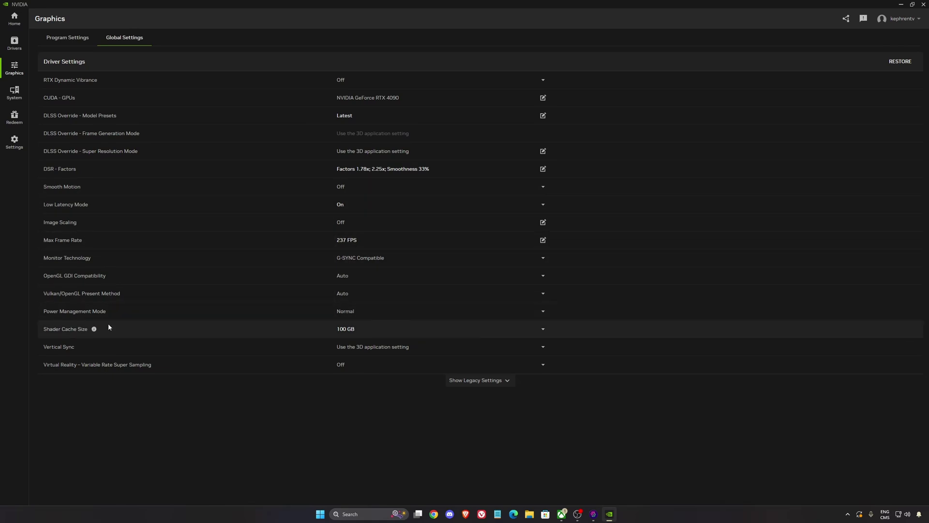
{"action": "left_click", "coordinate": [370, 329]}
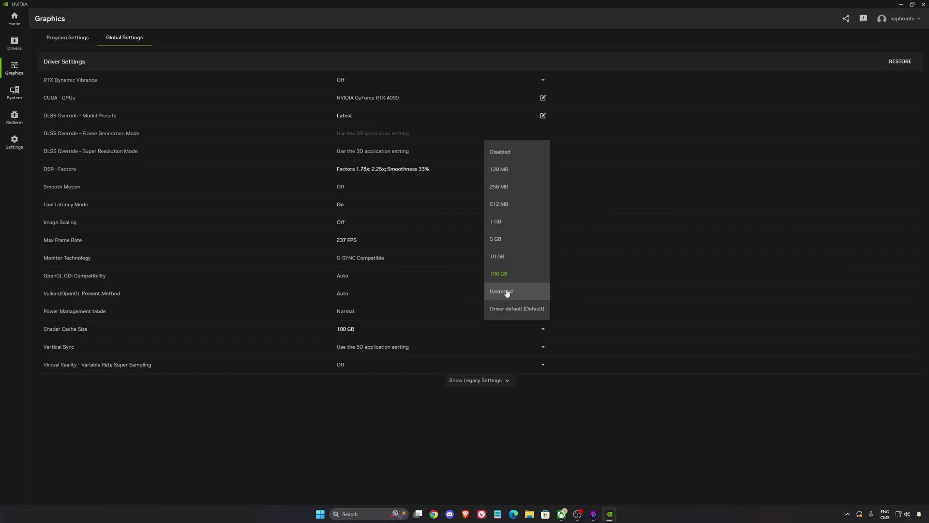
{"action": "left_click", "coordinate": [454, 381]}
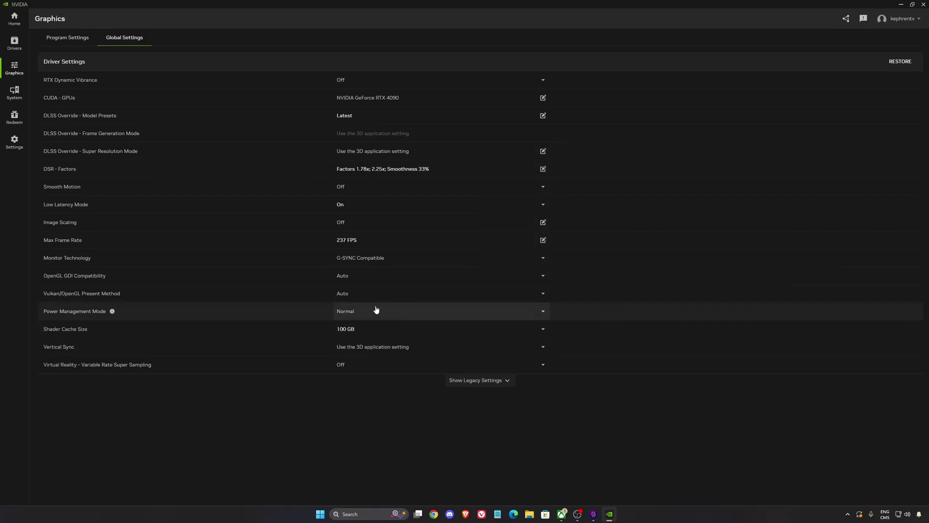
Step: Check the global G-SYNC settings for the system's displays and close them without applying changes
{"action": "left_click", "coordinate": [15, 92]}
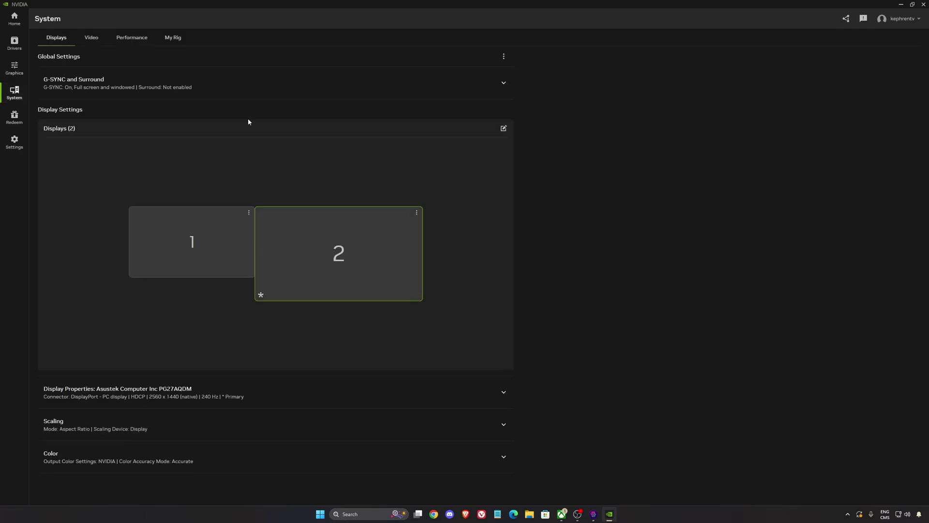
{"action": "left_click", "coordinate": [150, 94]}
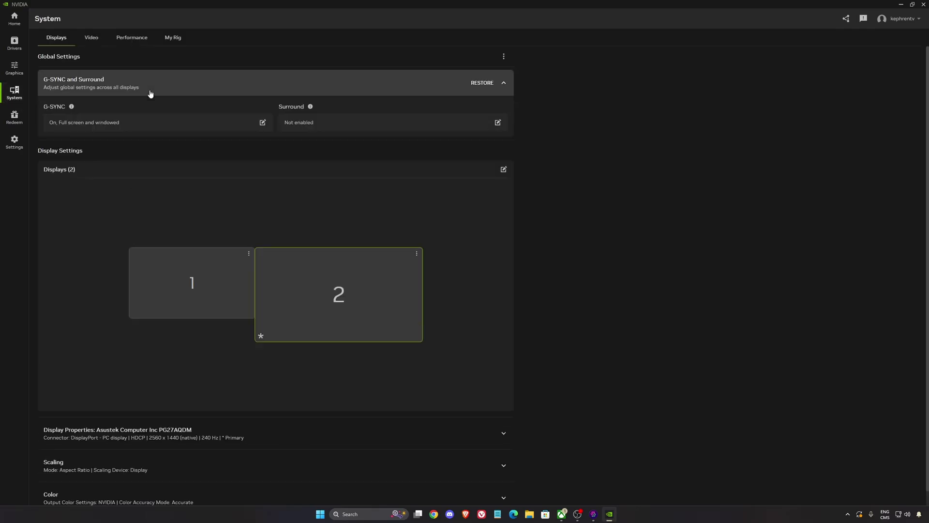
{"action": "left_click", "coordinate": [148, 123]}
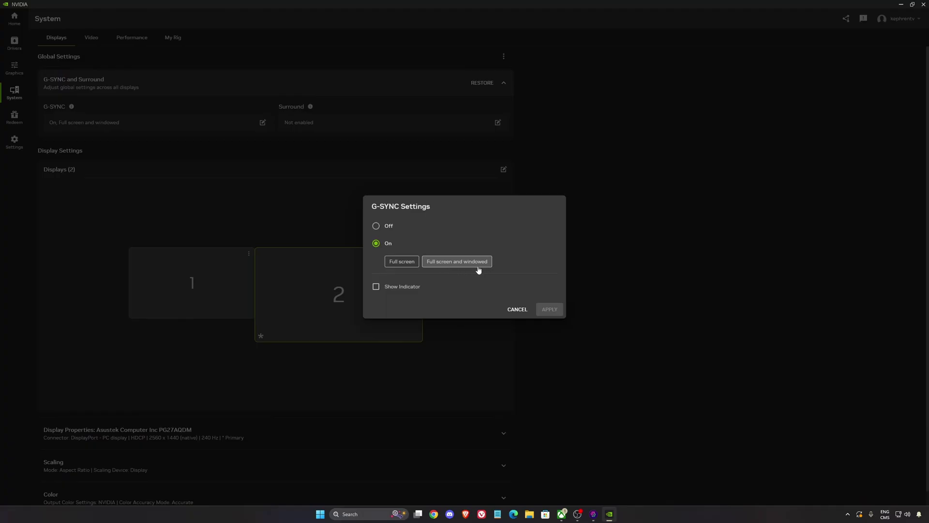
{"action": "left_click", "coordinate": [517, 310]}
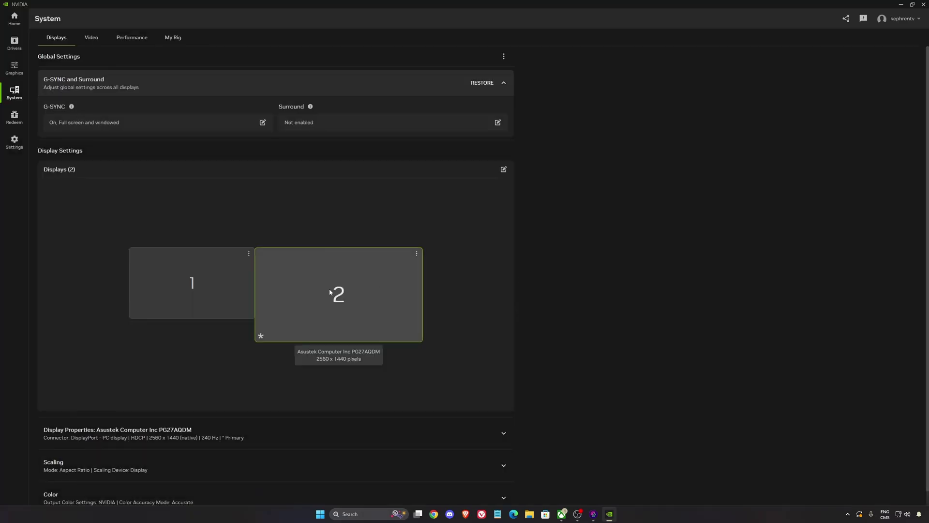
Step: Set the refresh rate of the primary PG27AQDM display to 240 Hz in its display properties
{"action": "scroll", "coordinate": [359, 289], "scroll_direction": "down", "scroll_amount": 1}
{"action": "left_click", "coordinate": [291, 415]}
{"action": "scroll", "coordinate": [351, 354], "scroll_direction": "down", "scroll_amount": 3}
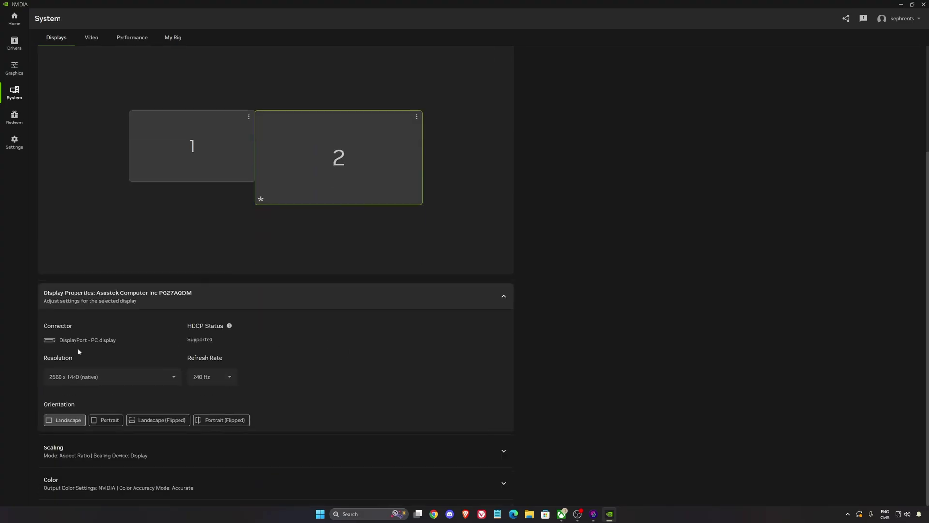
{"action": "left_click", "coordinate": [212, 382]}
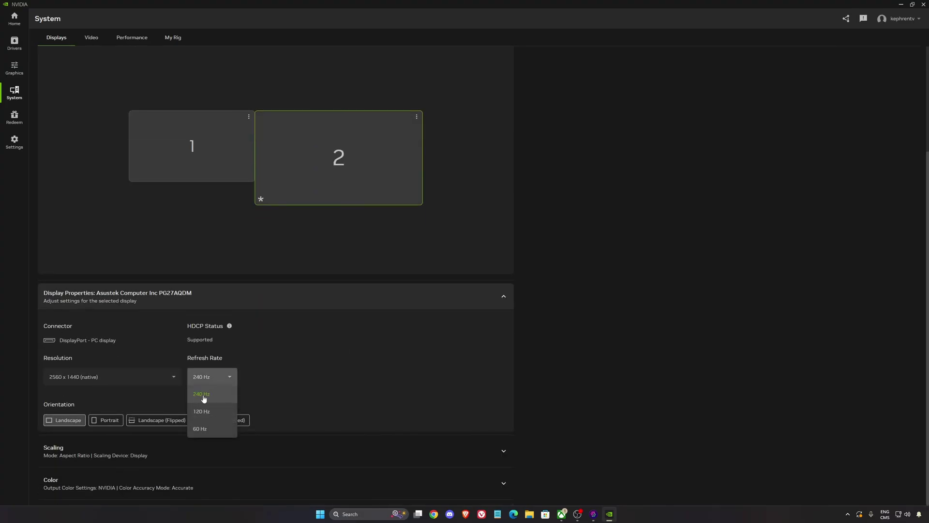
{"action": "left_click", "coordinate": [204, 399]}
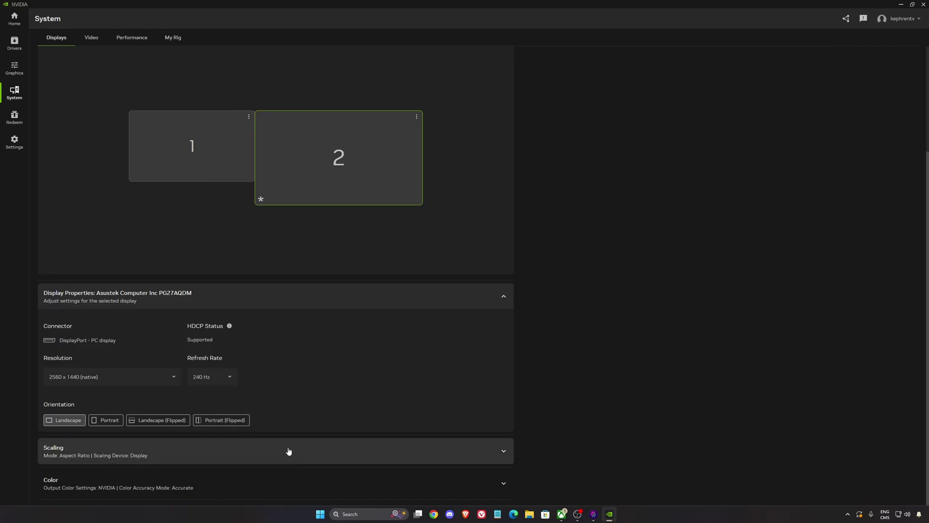
Step: Review the selected display's color settings and the GPU's automatic tuning and performance limits
{"action": "left_click", "coordinate": [100, 488]}
{"action": "scroll", "coordinate": [247, 418], "scroll_direction": "down", "scroll_amount": 5}
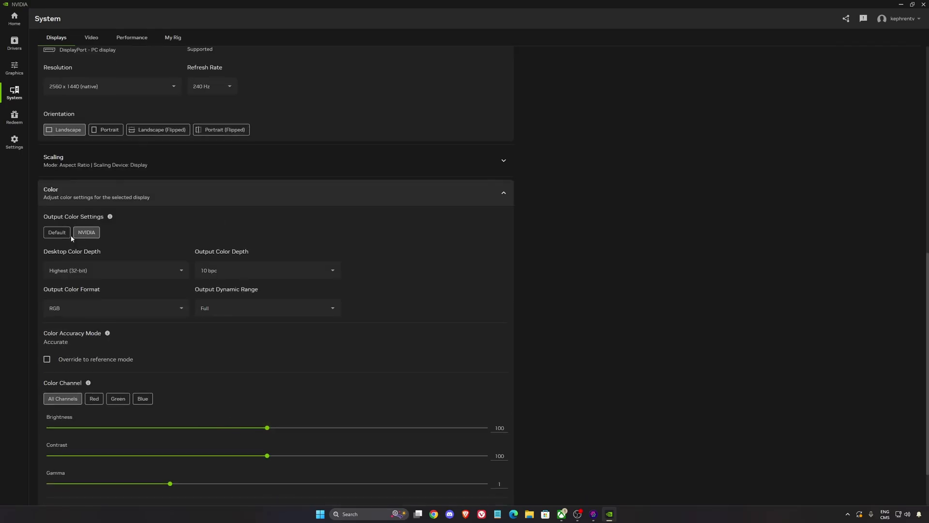
{"action": "scroll", "coordinate": [339, 459], "scroll_direction": "down", "scroll_amount": 1}
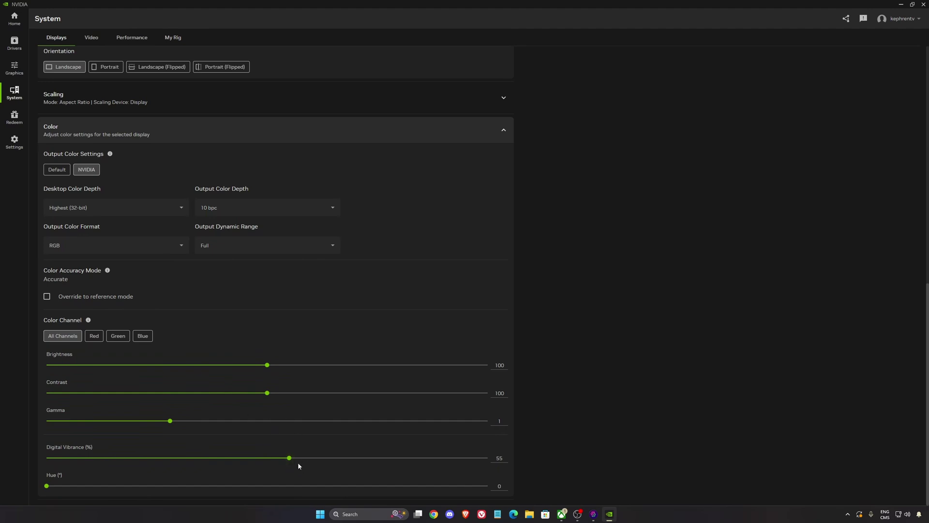
{"action": "left_click", "coordinate": [131, 37]}
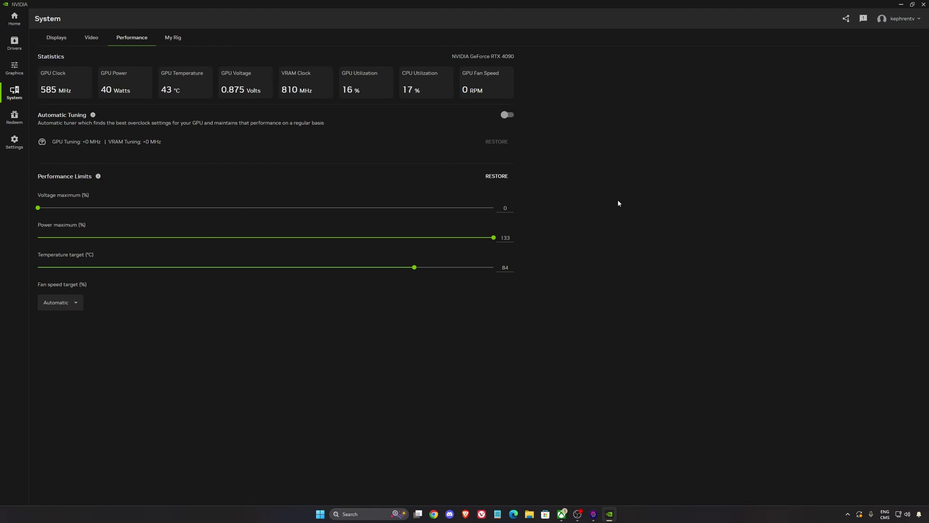
Step: Switch to DLSS Swapper and open the Call of Duty details to check its DLSS versions
{"action": "left_click", "coordinate": [592, 516]}
{"action": "left_click", "coordinate": [592, 515]}
{"action": "left_click", "coordinate": [593, 516]}
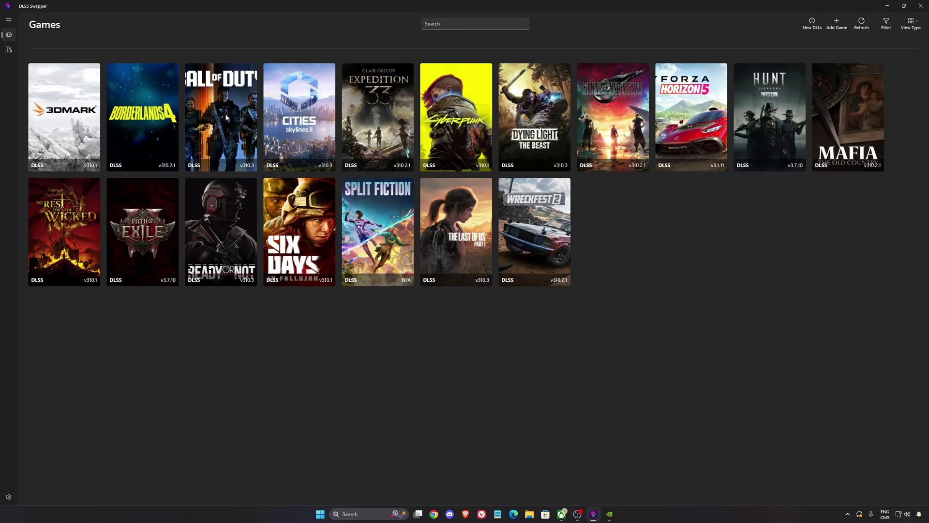
{"action": "left_click", "coordinate": [239, 138]}
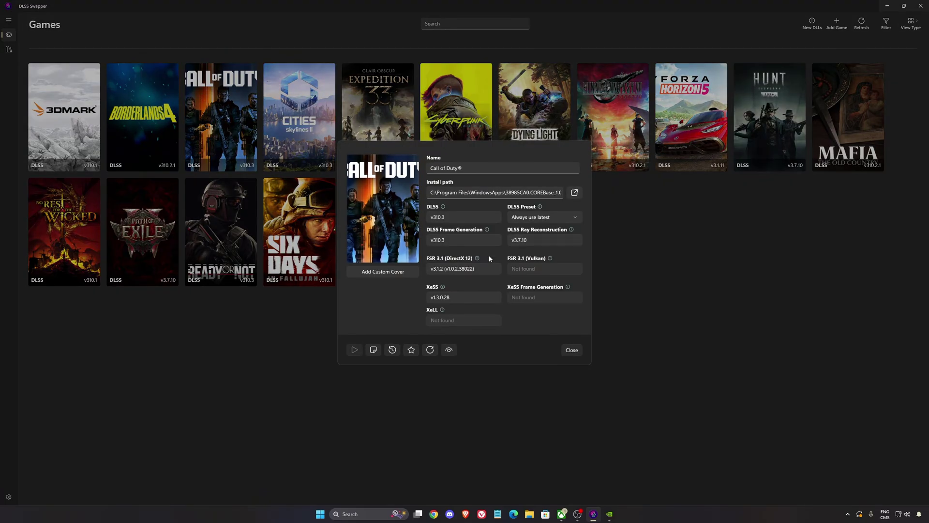
Step: Check the available DLSS versions for Call of Duty and restore its original DLSS DLL
{"action": "left_click", "coordinate": [464, 217]}
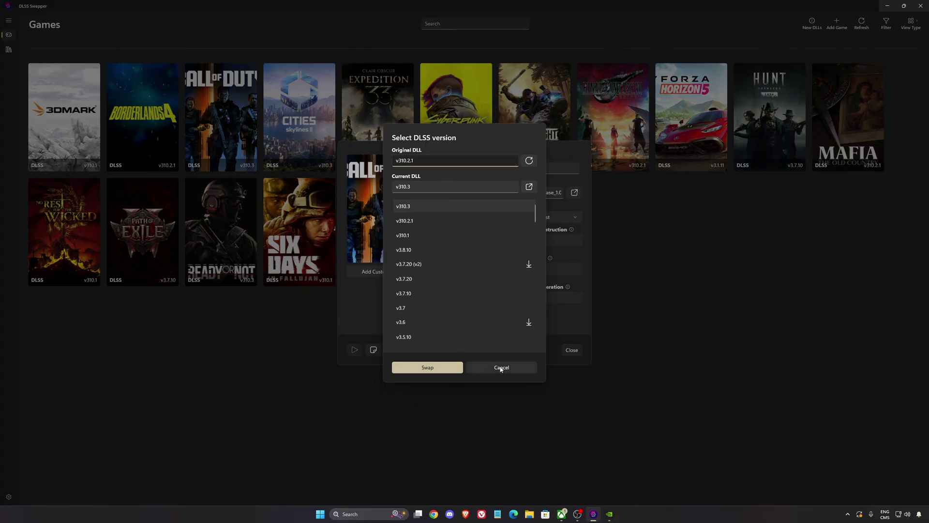
{"action": "left_click", "coordinate": [501, 367]}
{"action": "left_click", "coordinate": [479, 216]}
{"action": "left_click", "coordinate": [532, 161]}
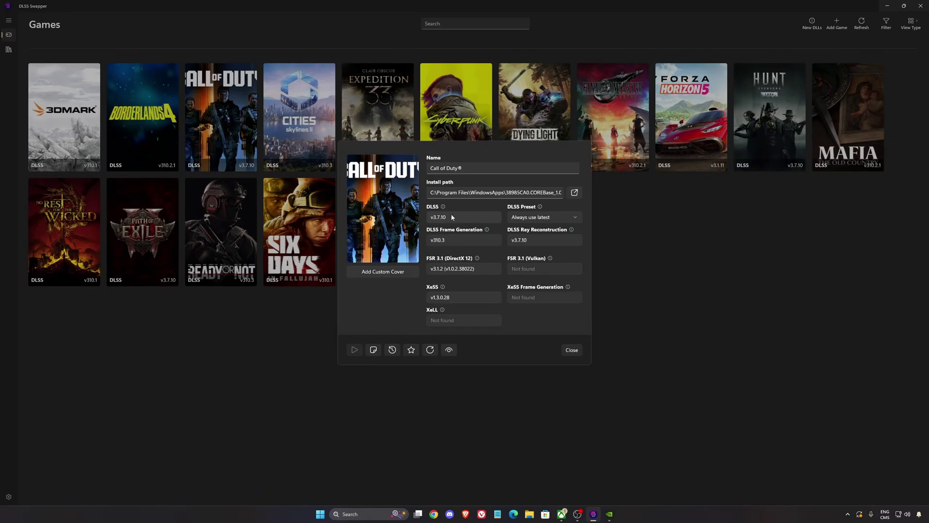
Step: Swap Call of Duty's DLSS DLL to v310.3 and close the game's details
{"action": "left_click", "coordinate": [469, 216]}
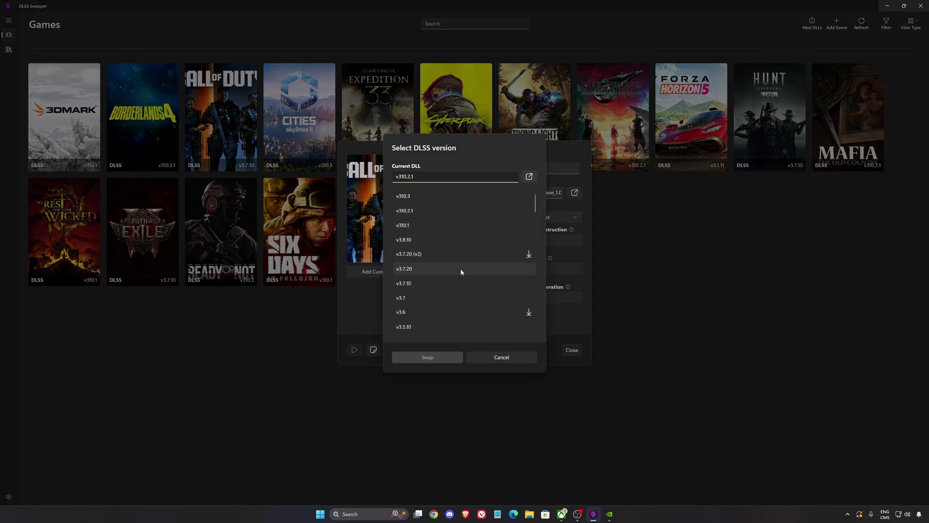
{"action": "left_click", "coordinate": [412, 196]}
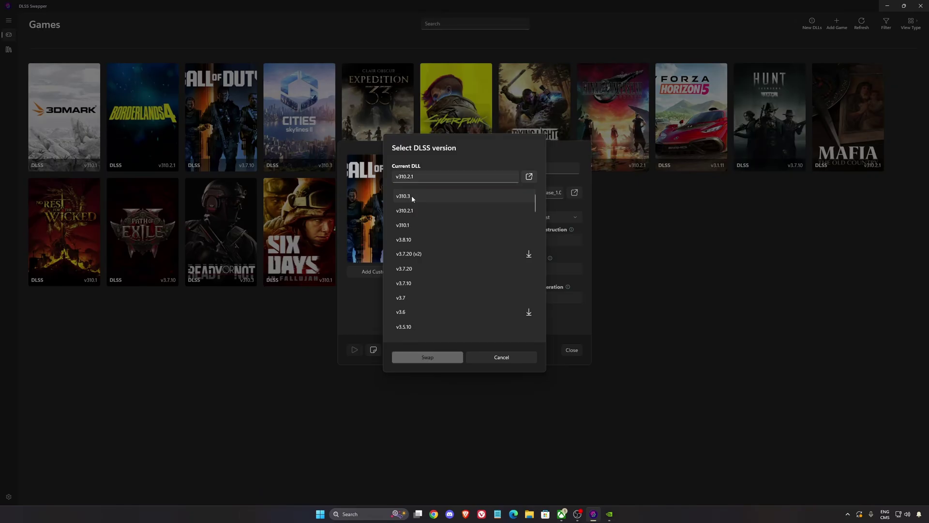
{"action": "left_click", "coordinate": [441, 362]}
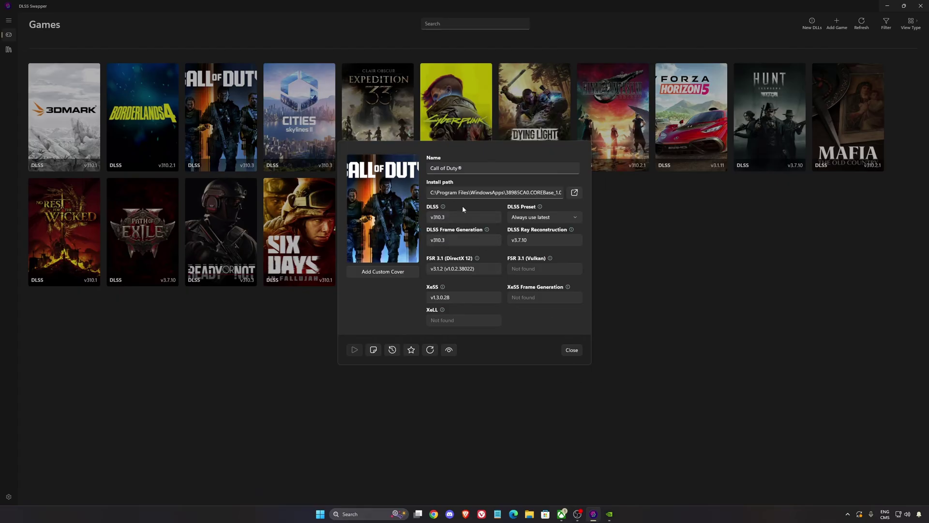
{"action": "left_click", "coordinate": [572, 349]}
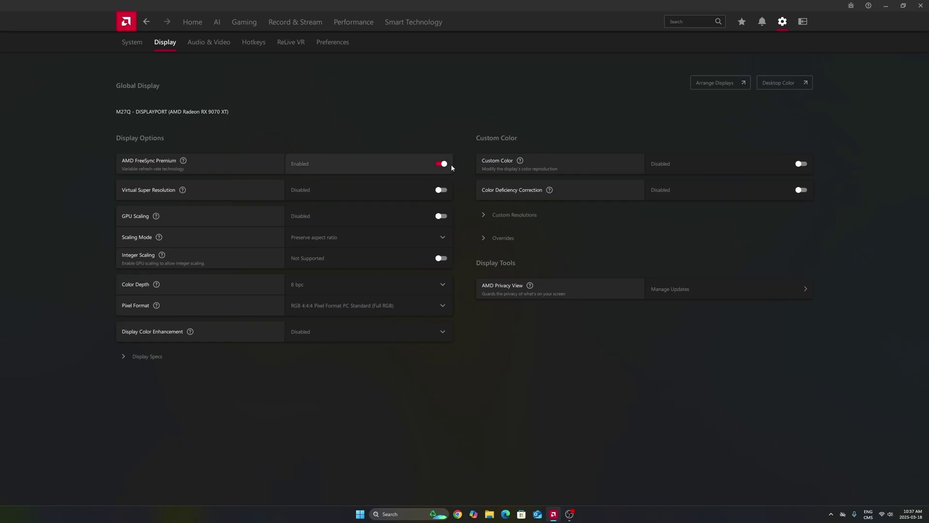
Step: Switch to AMD Software's global graphics settings and compare the options of the discrete GPU 1 and the integrated GPU 2
{"action": "left_click", "coordinate": [244, 21]}
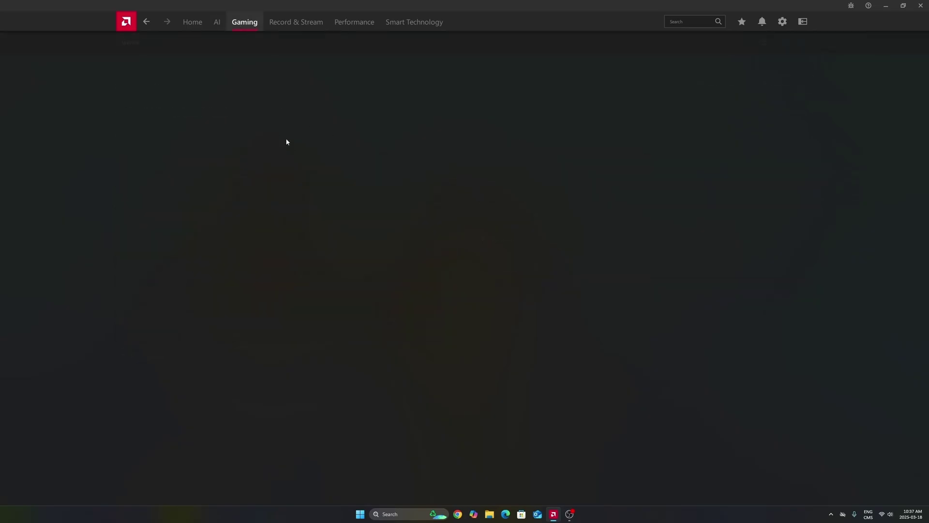
{"action": "left_click", "coordinate": [169, 45]}
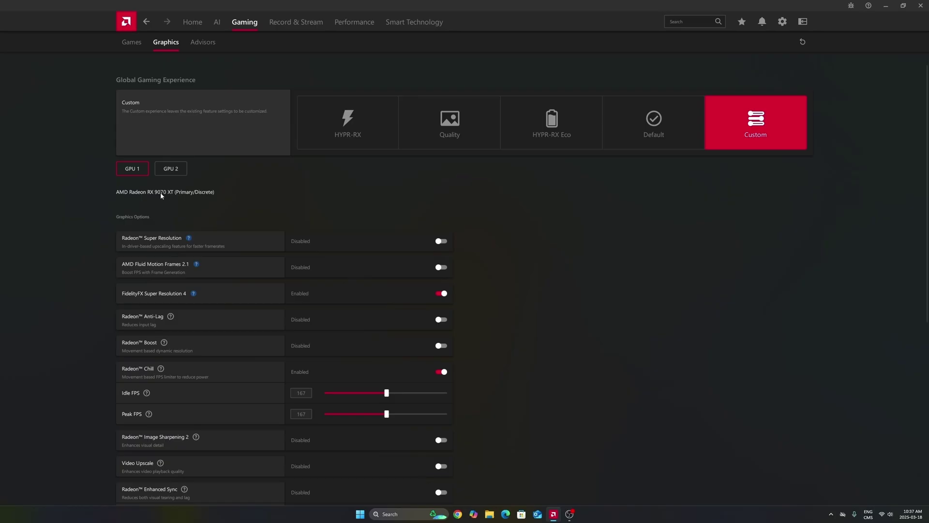
{"action": "left_click", "coordinate": [169, 170]}
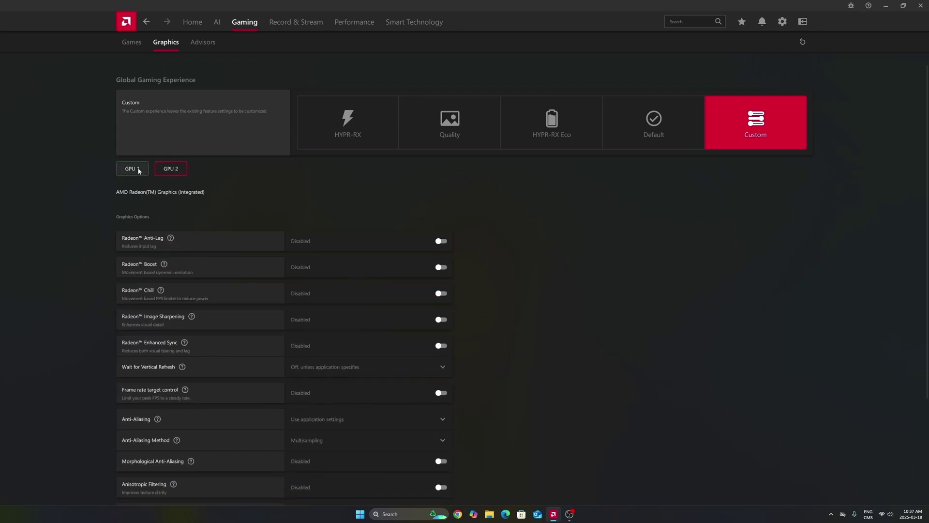
{"action": "left_click", "coordinate": [139, 171]}
{"action": "left_click", "coordinate": [173, 172]}
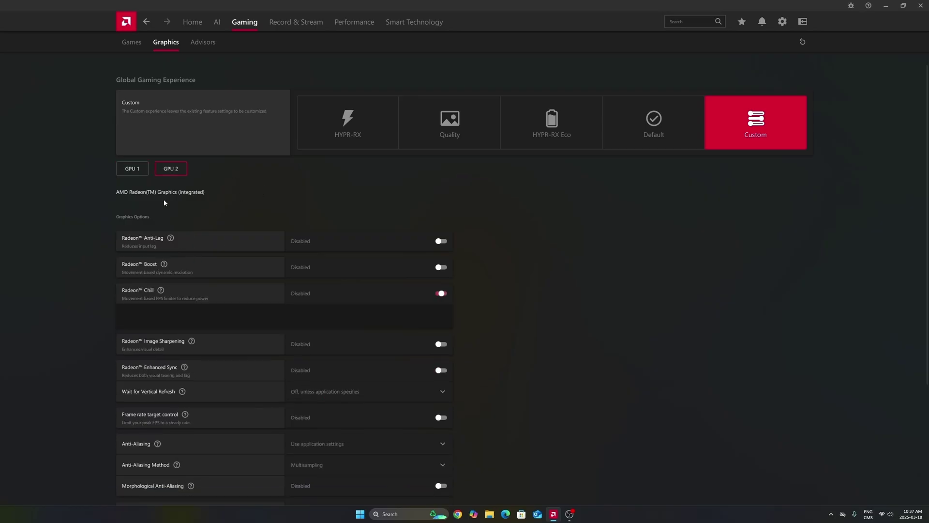
{"action": "left_click", "coordinate": [133, 170]}
Step: Examine the global graphics options of the Radeon RX 9070 XT, including Anti-Lag, Boost and Chill, and view the game library
{"action": "scroll", "coordinate": [552, 246], "scroll_direction": "down", "scroll_amount": 2}
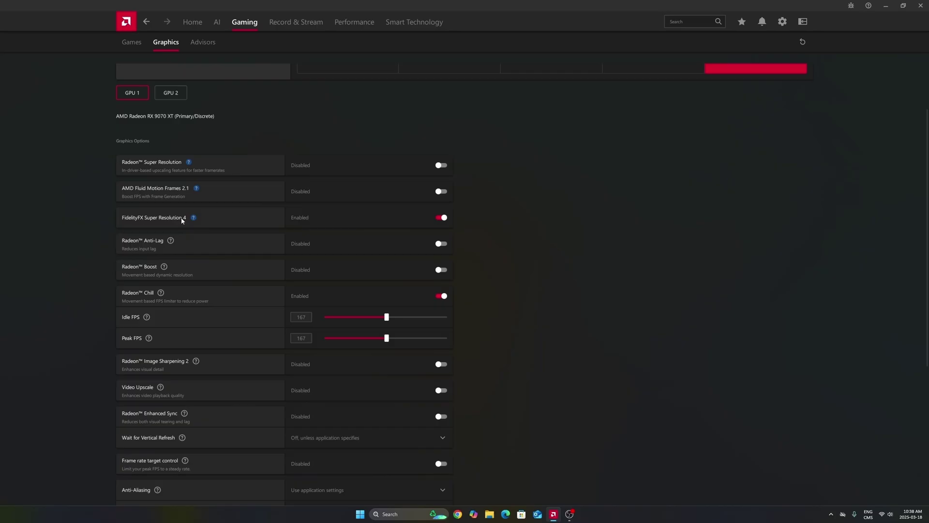
{"action": "mouse_move", "coordinate": [189, 215]}
{"action": "scroll", "coordinate": [525, 212], "scroll_direction": "down", "scroll_amount": 3}
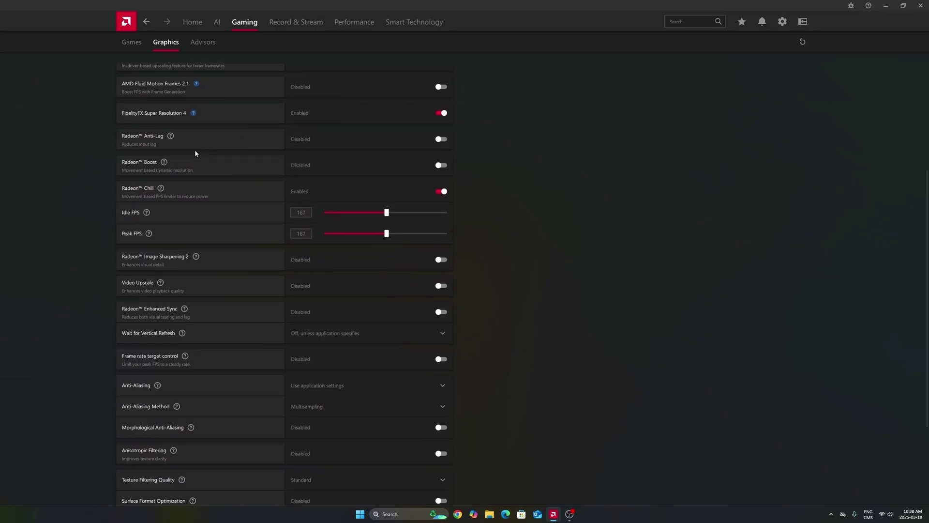
{"action": "scroll", "coordinate": [202, 159], "scroll_direction": "down", "scroll_amount": 1}
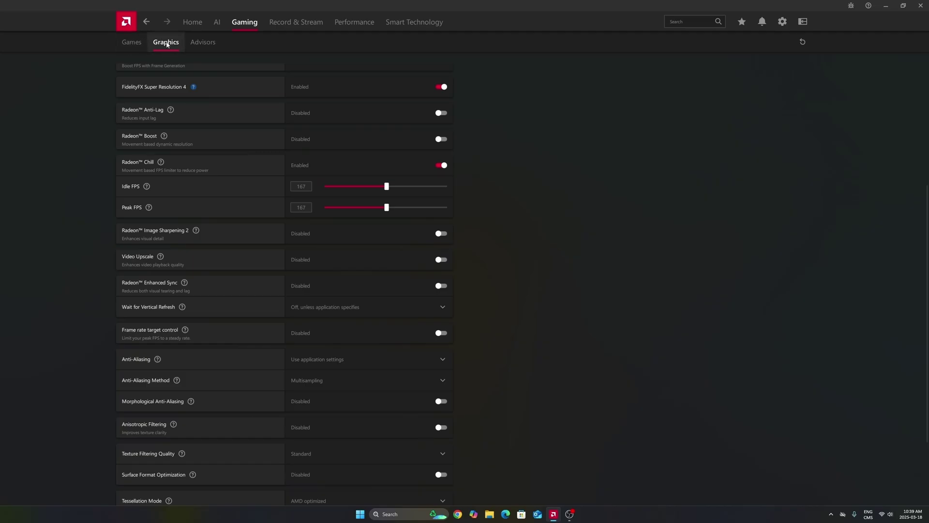
{"action": "scroll", "coordinate": [358, 96], "scroll_direction": "down", "scroll_amount": 2}
{"action": "scroll", "coordinate": [380, 373], "scroll_direction": "up", "scroll_amount": 6}
{"action": "scroll", "coordinate": [386, 330], "scroll_direction": "down", "scroll_amount": 5}
{"action": "left_click", "coordinate": [132, 42]}
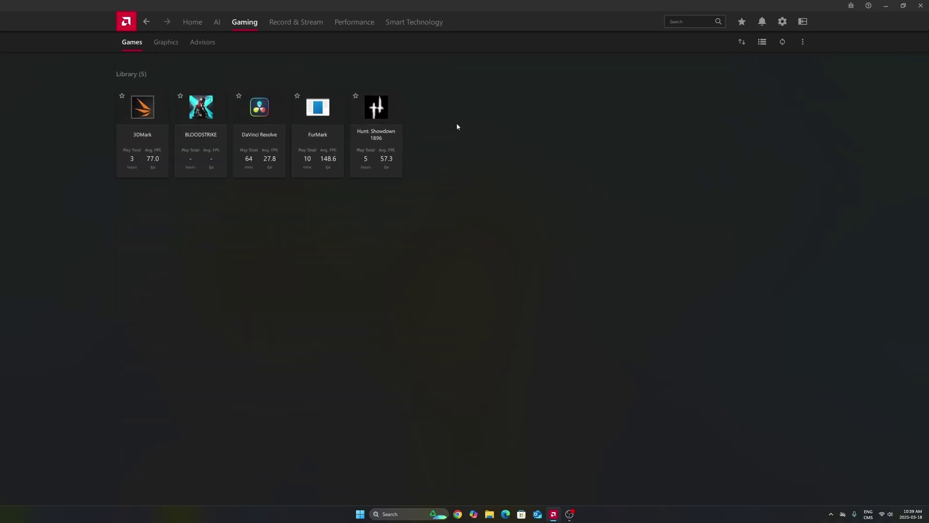
Step: Enable Radeon Image Sharpening 2 in the global graphics options to view its sharpness settings, and disable it again
{"action": "left_click", "coordinate": [164, 42]}
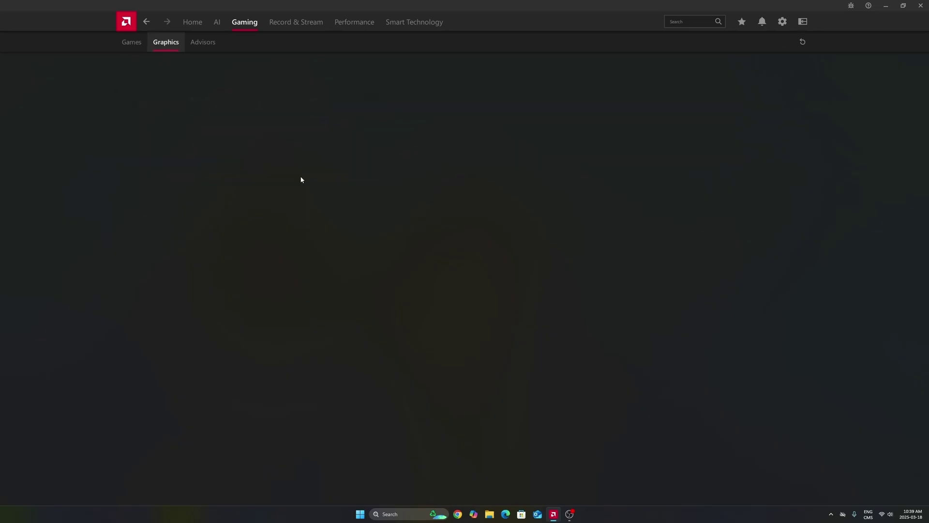
{"action": "scroll", "coordinate": [457, 265], "scroll_direction": "down", "scroll_amount": 2}
{"action": "scroll", "coordinate": [458, 265], "scroll_direction": "down", "scroll_amount": 4}
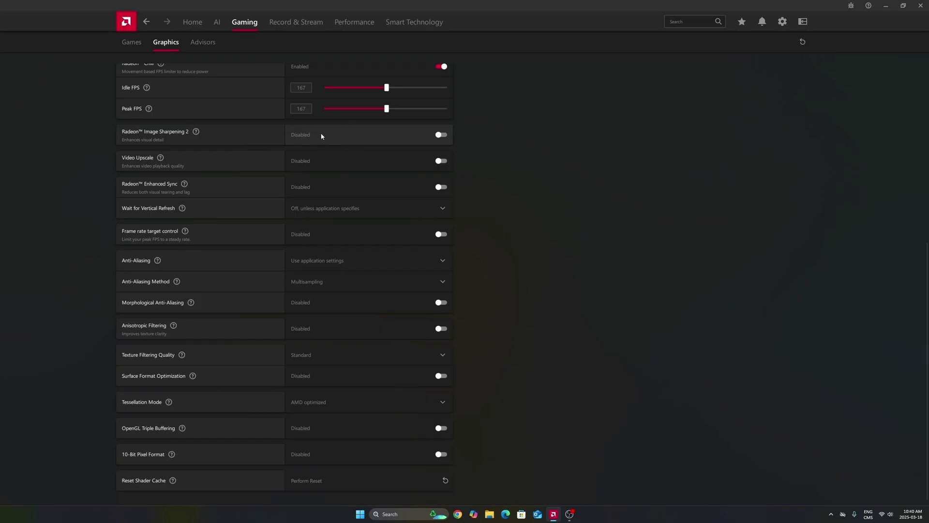
{"action": "left_click", "coordinate": [449, 137]}
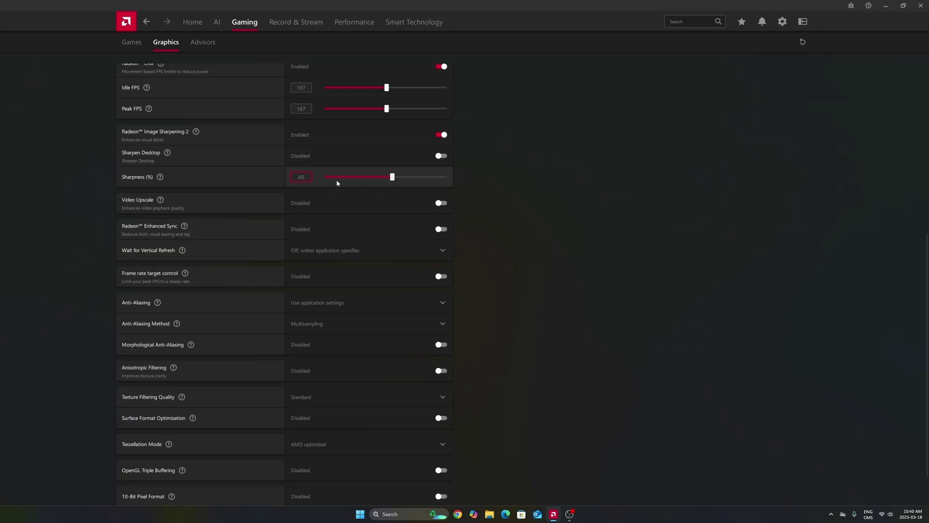
{"action": "left_click", "coordinate": [442, 136]}
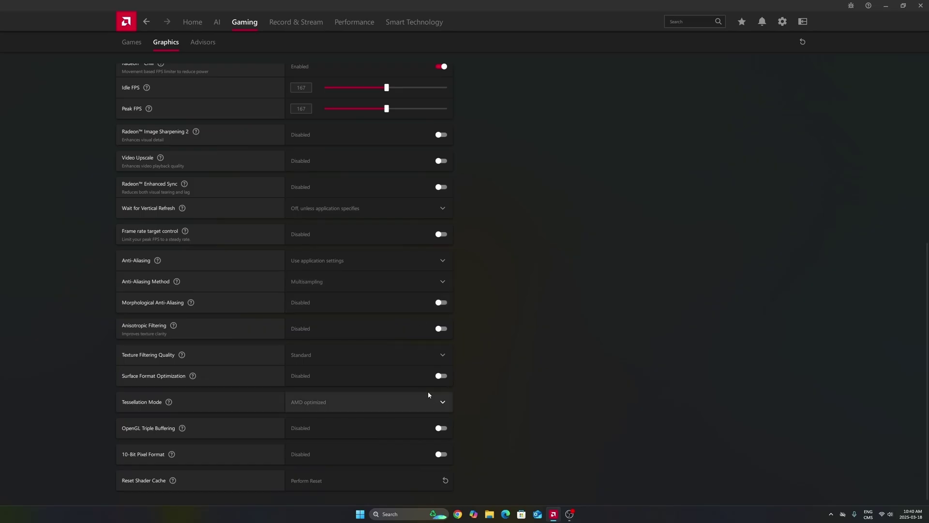
{"action": "scroll", "coordinate": [418, 370], "scroll_direction": "down", "scroll_amount": 1}
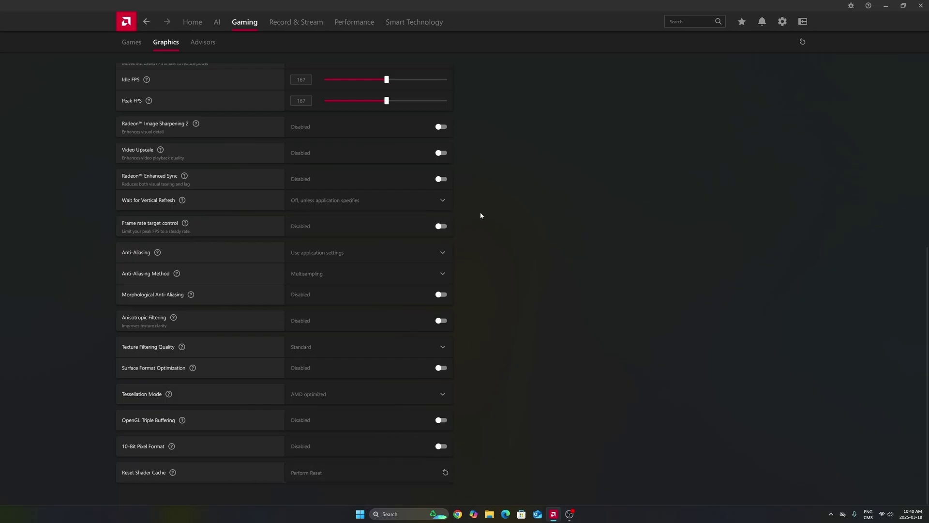
{"action": "scroll", "coordinate": [518, 278], "scroll_direction": "up", "scroll_amount": 5}
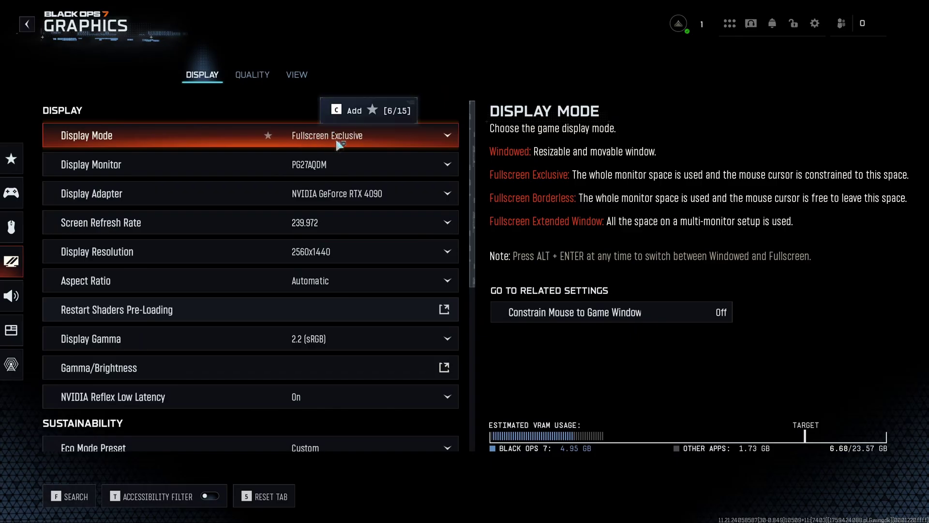
Step: In the Black Ops 7 display settings, choose NVIDIA GeForce RTX 4090 as the display adapter and 239.972 as the screen refresh rate
{"action": "scroll", "coordinate": [368, 159], "scroll_direction": "down", "scroll_amount": 1}
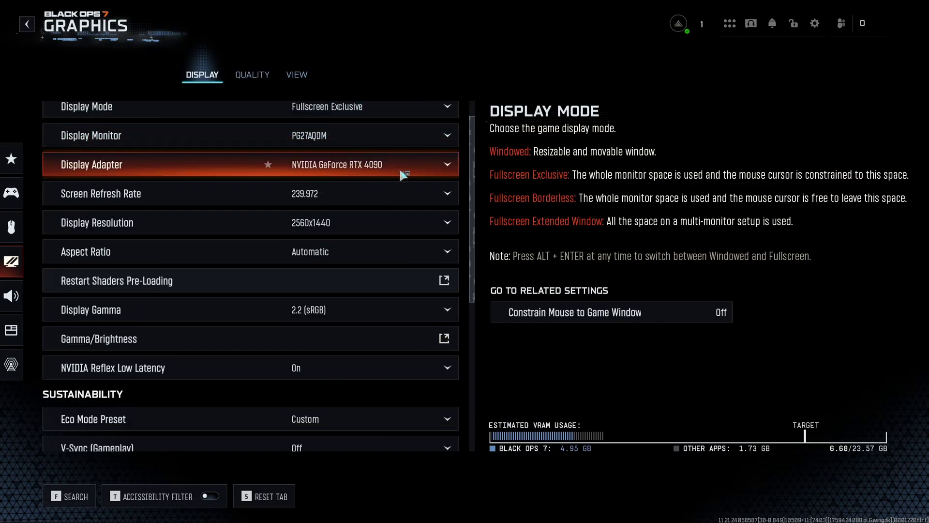
{"action": "left_click", "coordinate": [405, 165]}
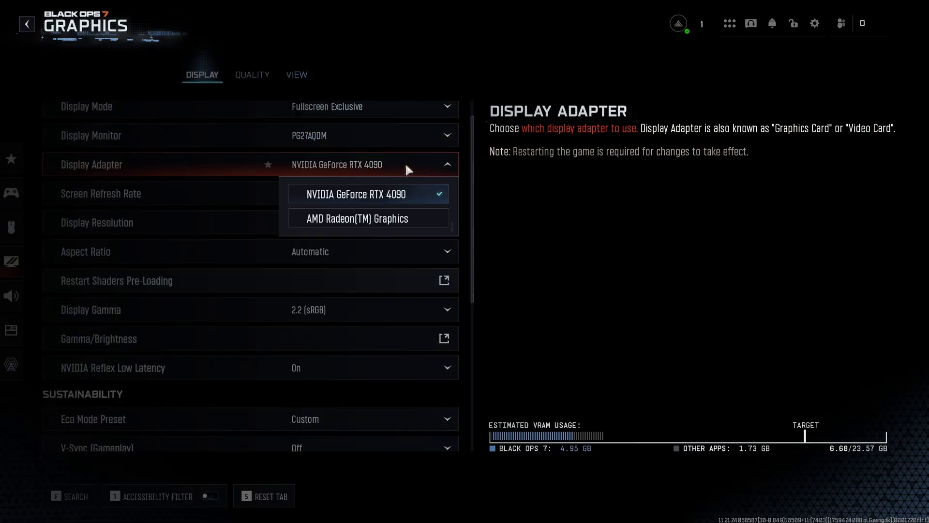
{"action": "left_click", "coordinate": [404, 198]}
{"action": "left_click", "coordinate": [357, 203]}
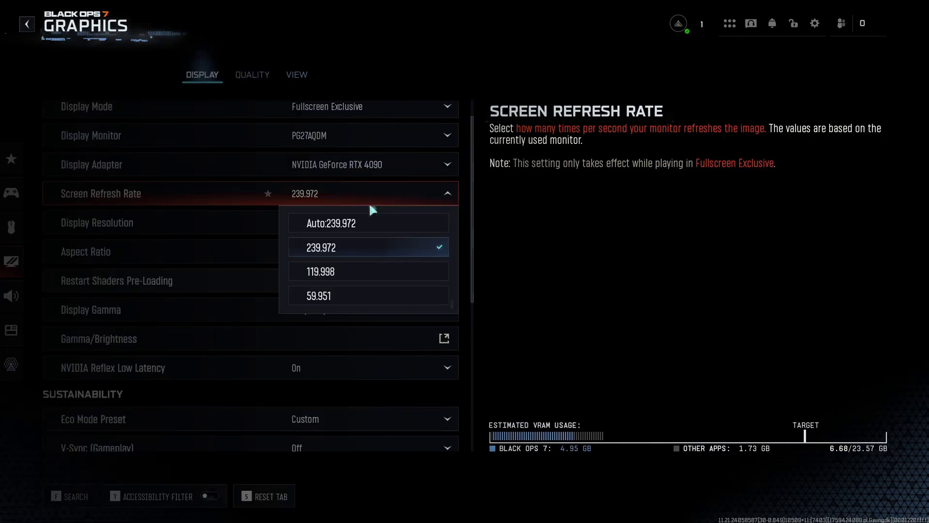
{"action": "left_click", "coordinate": [350, 254]}
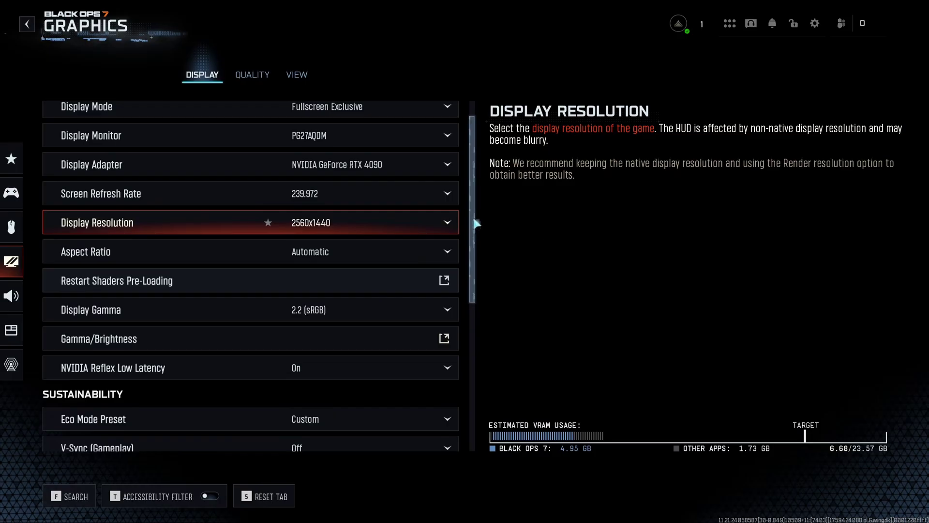
Step: Review the game's NVIDIA Reflex, V-Sync, frame rate limit and other sustainability settings, and view the HDR choices without changing them
{"action": "scroll", "coordinate": [477, 246], "scroll_direction": "down", "scroll_amount": 6}
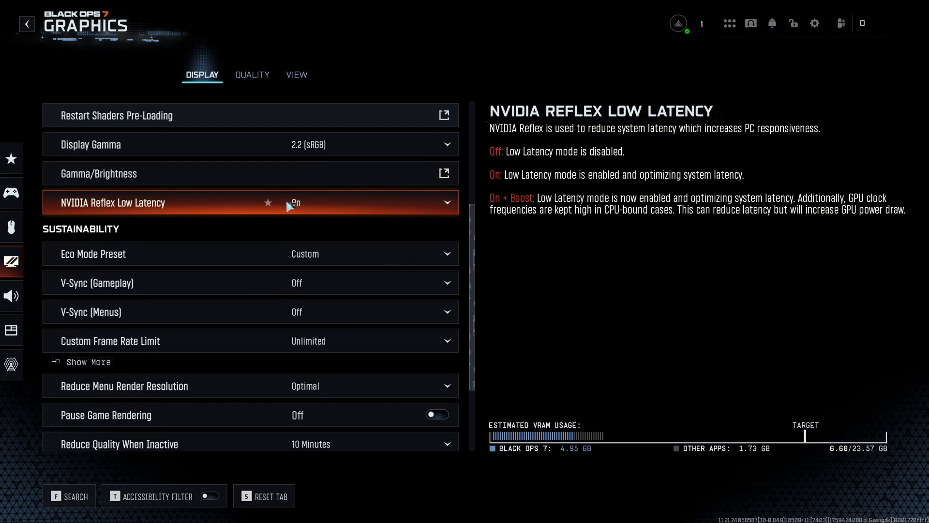
{"action": "scroll", "coordinate": [484, 249], "scroll_direction": "up", "scroll_amount": 4}
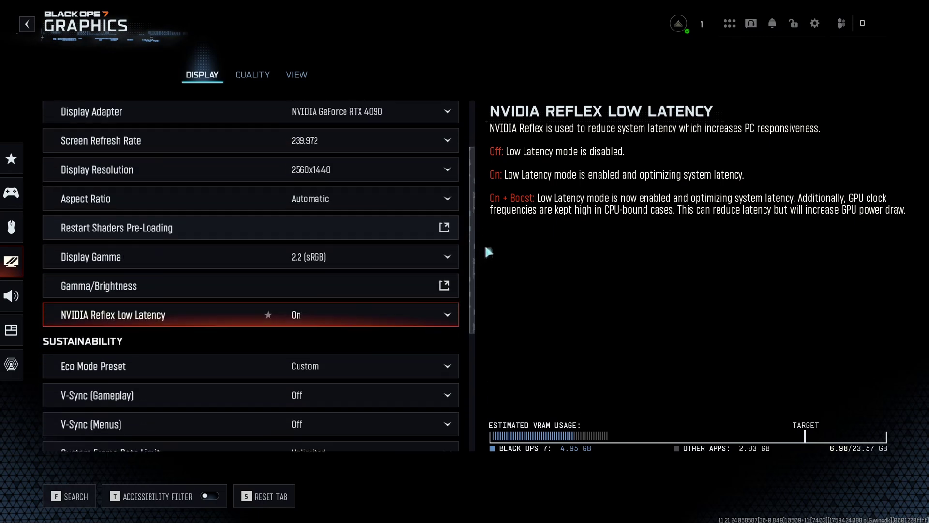
{"action": "scroll", "coordinate": [492, 239], "scroll_direction": "down", "scroll_amount": 6}
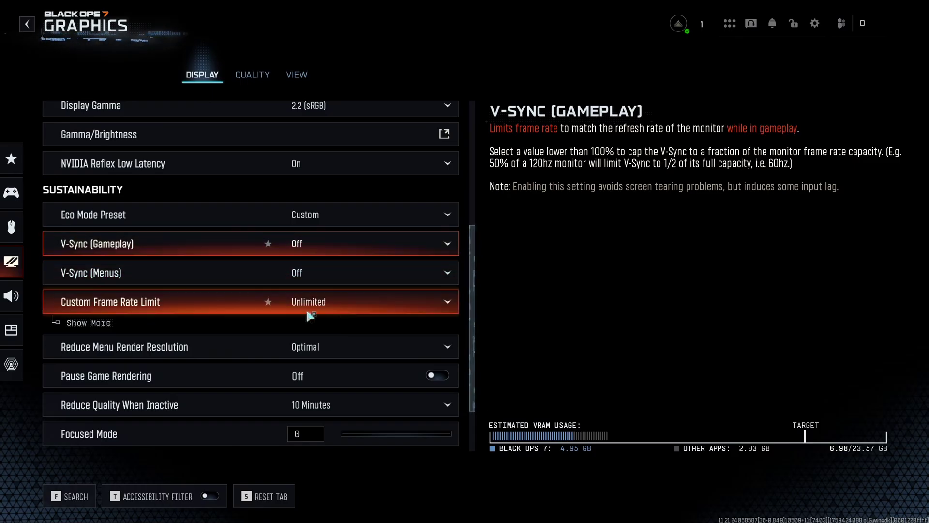
{"action": "scroll", "coordinate": [477, 255], "scroll_direction": "up", "scroll_amount": 5}
{"action": "scroll", "coordinate": [478, 254], "scroll_direction": "down", "scroll_amount": 6}
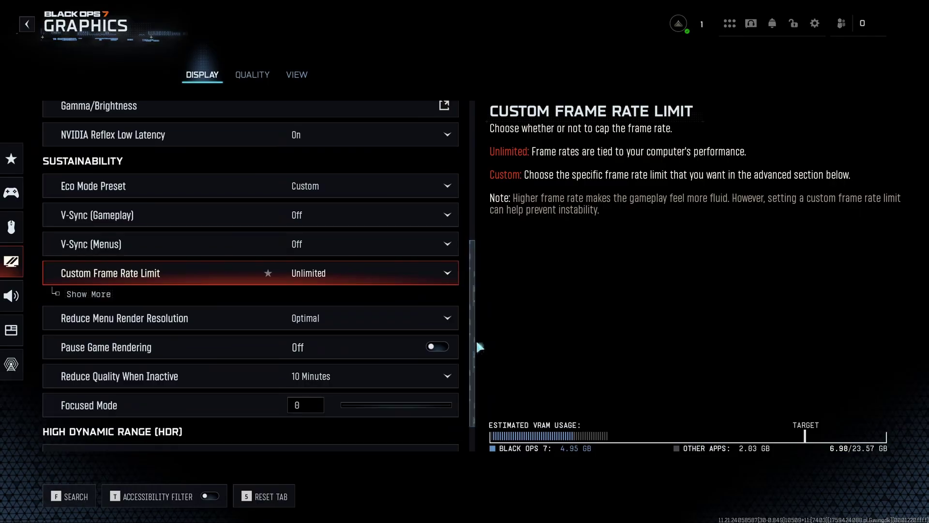
{"action": "scroll", "coordinate": [388, 351], "scroll_direction": "down", "scroll_amount": 2}
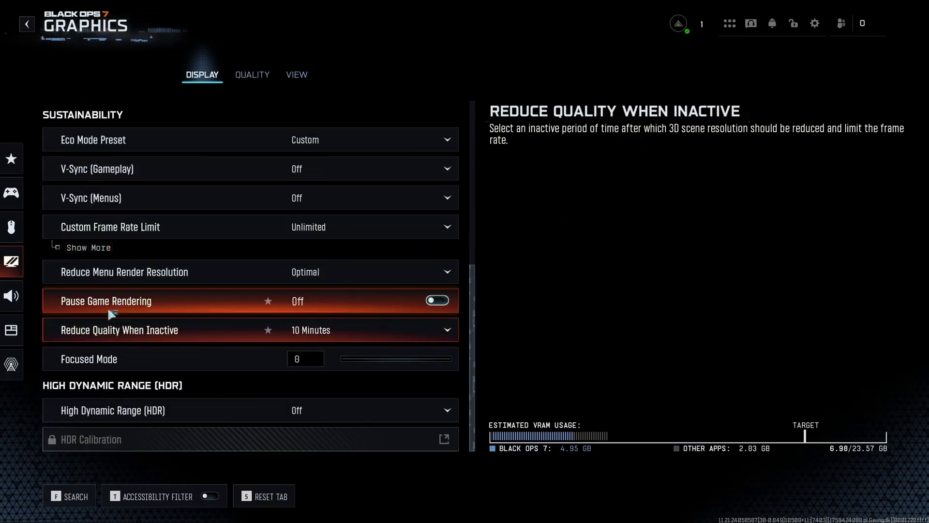
{"action": "left_click", "coordinate": [329, 419]}
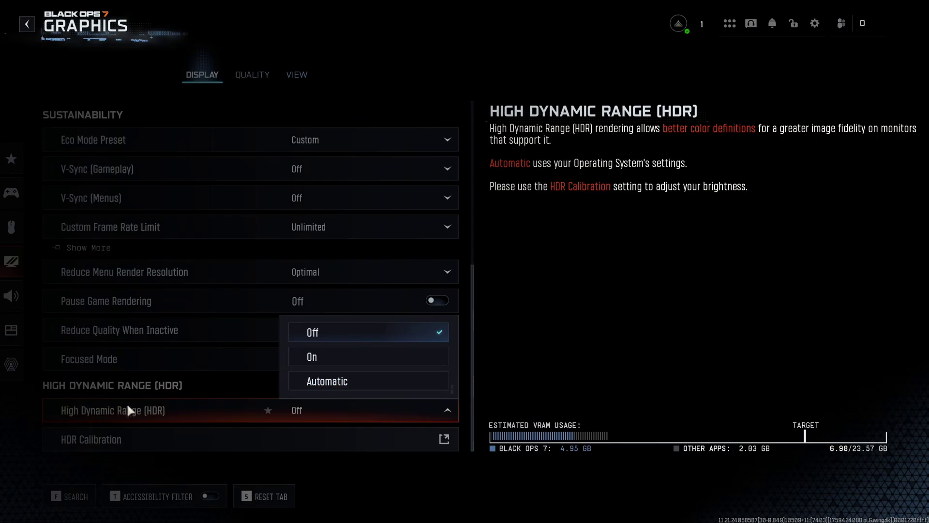
{"action": "left_click", "coordinate": [535, 339]}
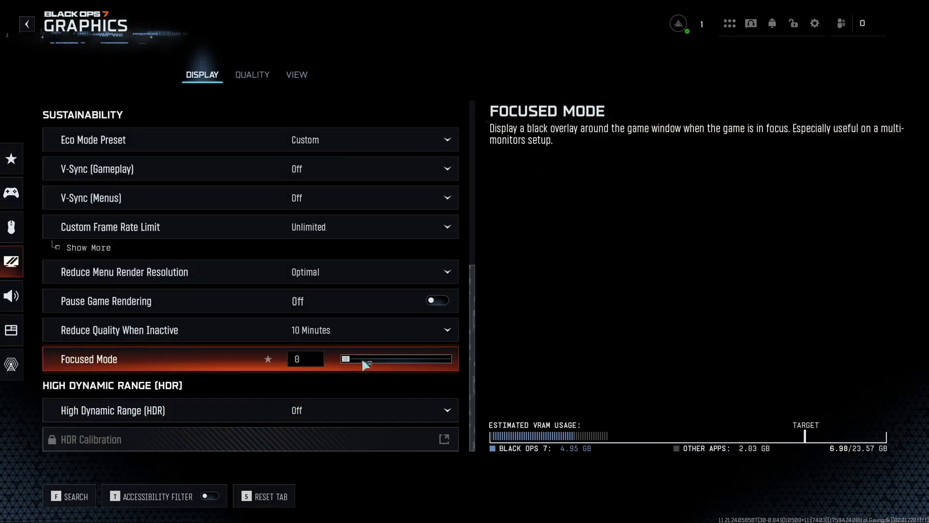
Step: In the quality settings, set Upscaling / Sharpening to NVIDIA DLSS, expand its options and choose Transformer as the DLSS model
{"action": "left_click", "coordinate": [252, 74]}
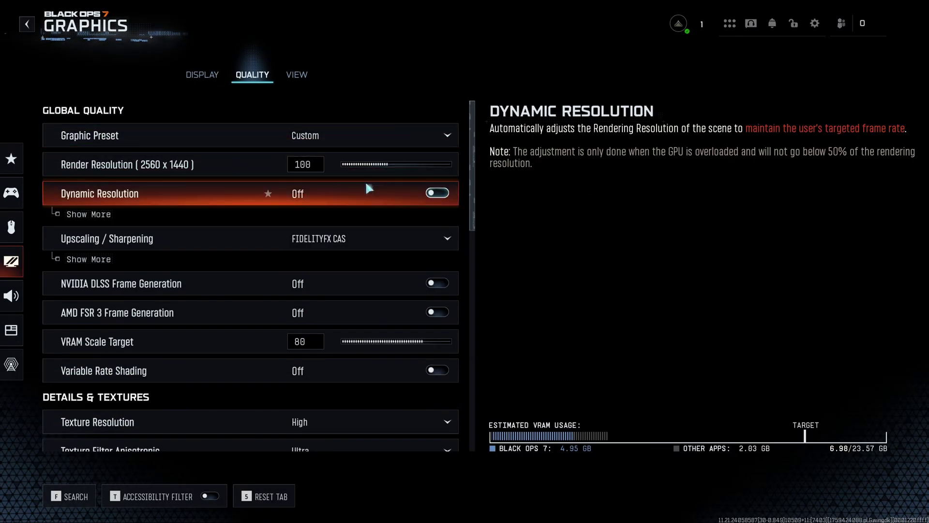
{"action": "left_click", "coordinate": [310, 244]}
{"action": "left_click", "coordinate": [353, 338]}
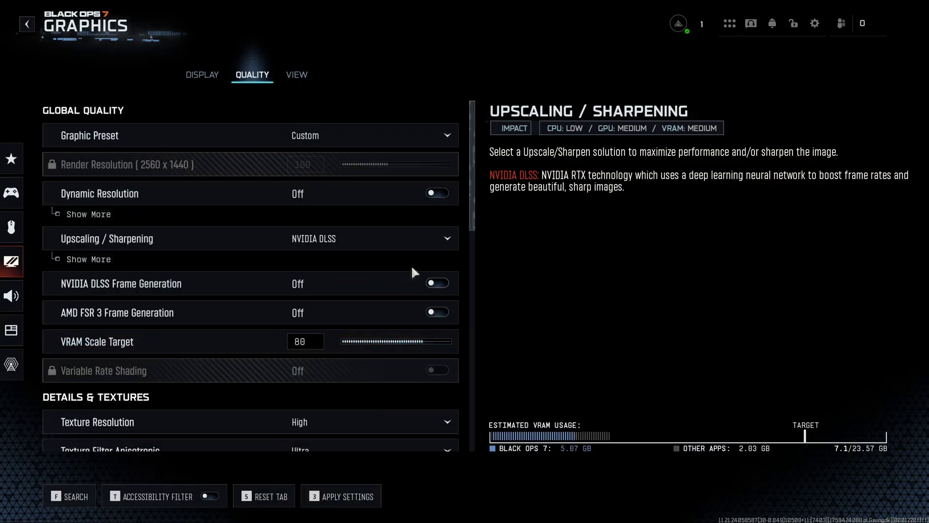
{"action": "left_click", "coordinate": [99, 261]}
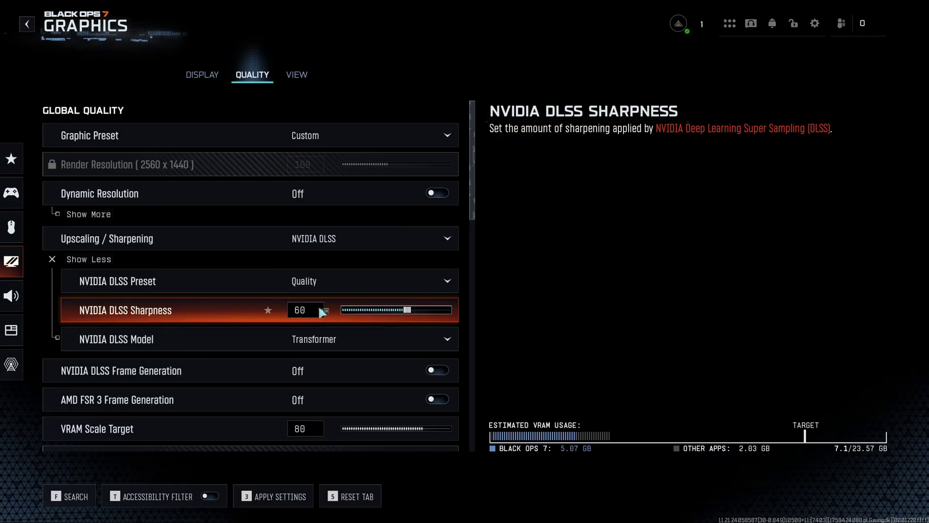
{"action": "left_click", "coordinate": [354, 340]}
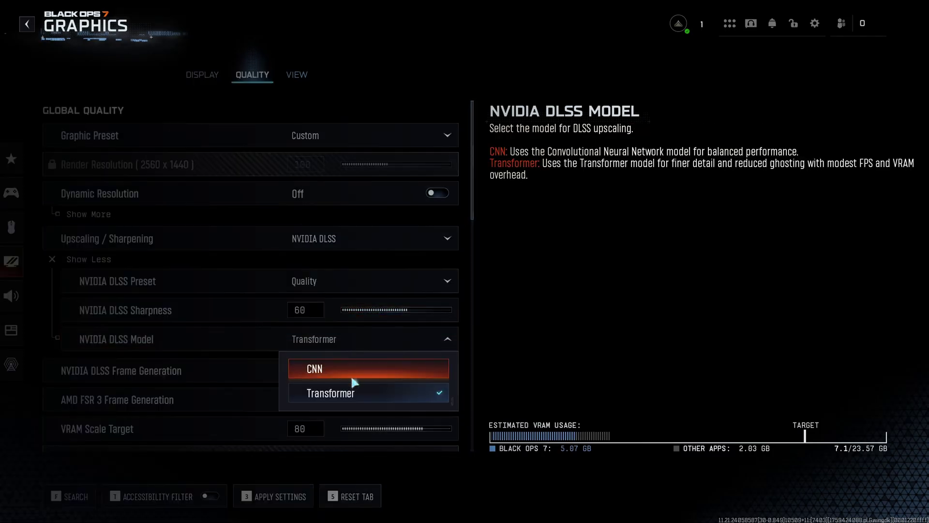
{"action": "left_click", "coordinate": [341, 396]}
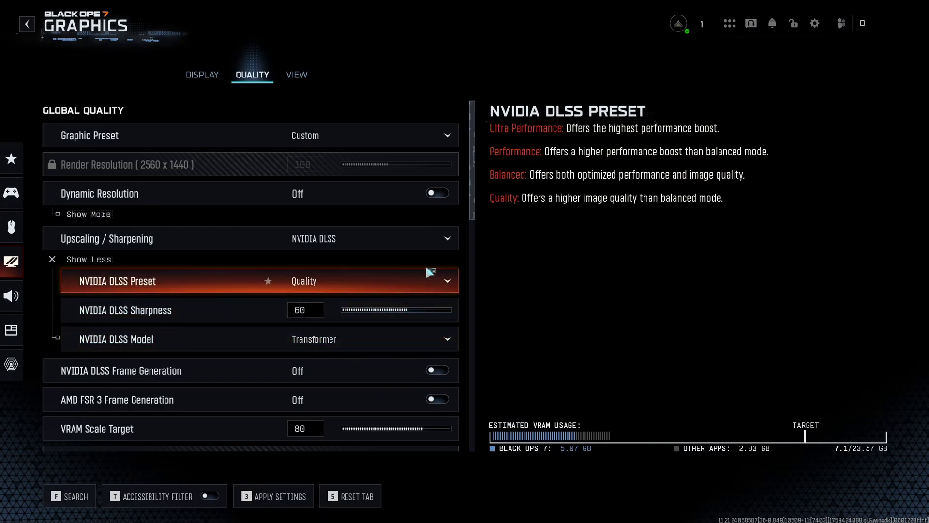
Step: Set Upscaling / Sharpening to FIDELITYFX CAS, look over the alternative upscalers without choosing one, and show the CAS strength option
{"action": "left_click", "coordinate": [349, 242]}
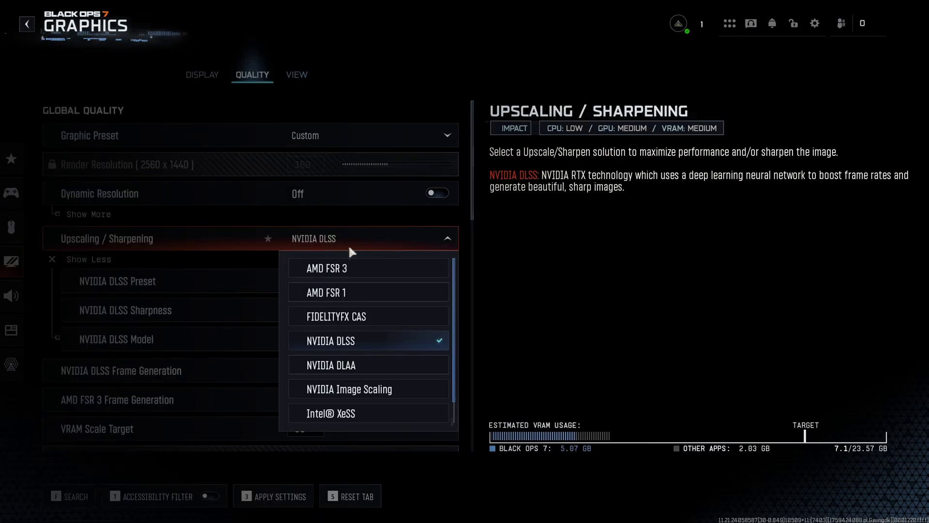
{"action": "left_click", "coordinate": [366, 321]}
{"action": "left_click", "coordinate": [126, 259]}
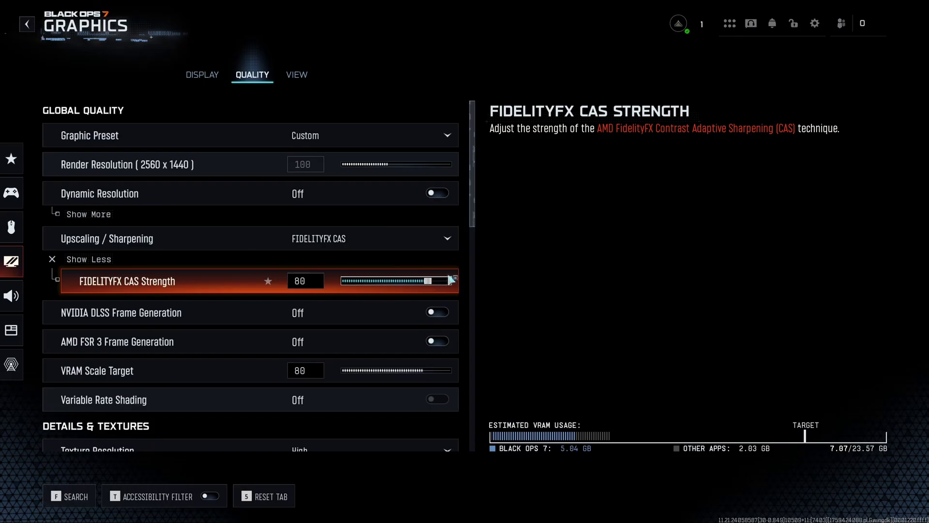
{"action": "left_click", "coordinate": [374, 236]}
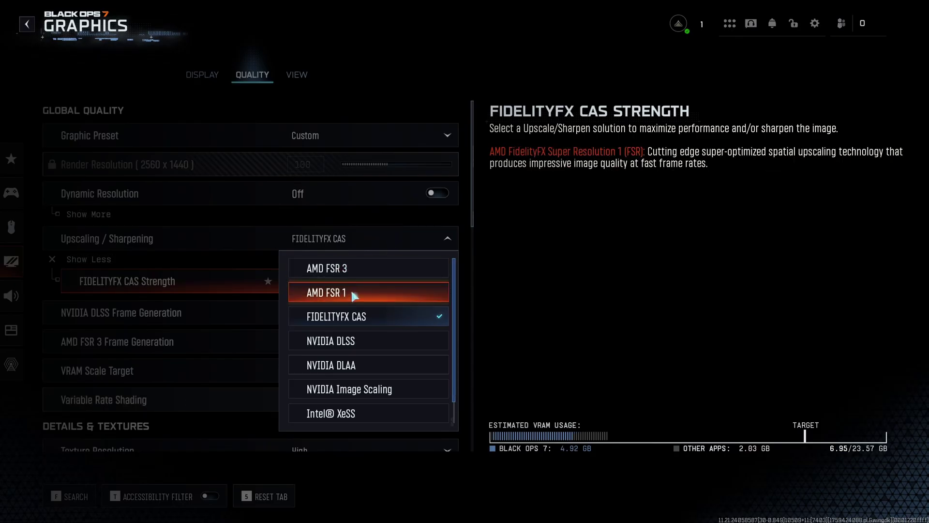
{"action": "left_click", "coordinate": [524, 309]}
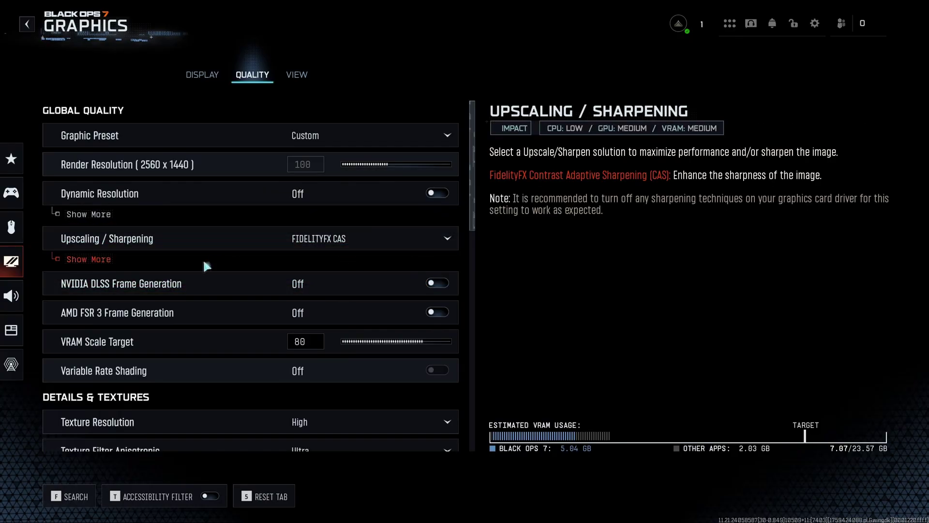
{"action": "left_click", "coordinate": [95, 259]}
Step: Review the frame generation, VRAM Scale Target and Variable Rate Shading settings, and view the Texture Resolution choices without changing them
{"action": "scroll", "coordinate": [378, 274], "scroll_direction": "down", "scroll_amount": 3}
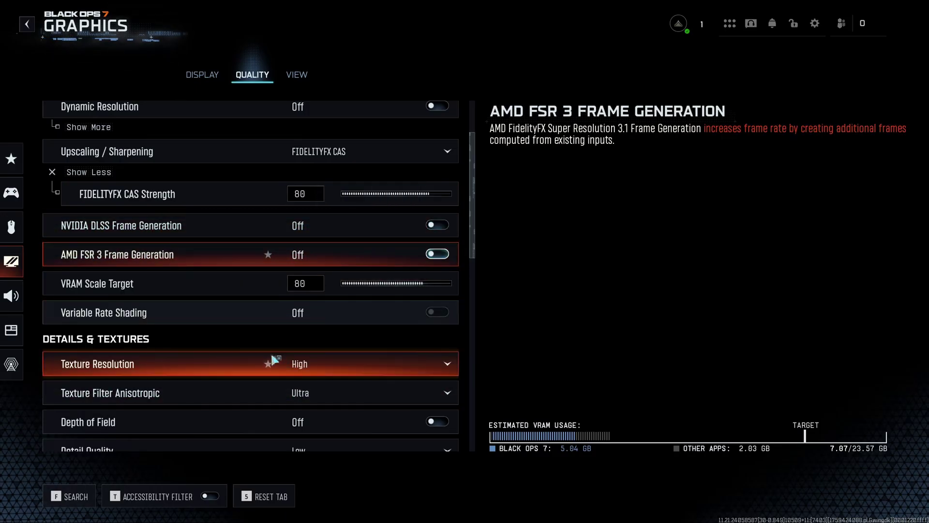
{"action": "scroll", "coordinate": [112, 289], "scroll_direction": "down", "scroll_amount": 1}
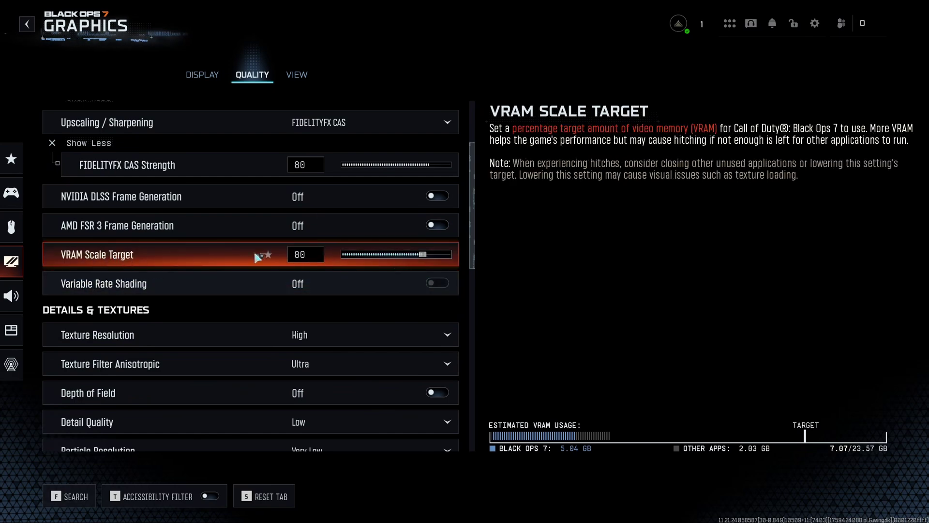
{"action": "scroll", "coordinate": [484, 284], "scroll_direction": "down", "scroll_amount": 4}
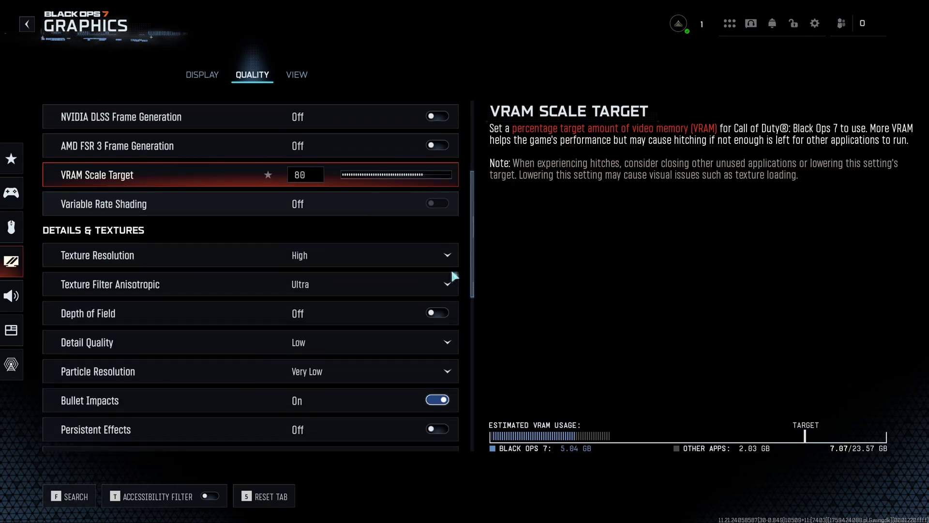
{"action": "scroll", "coordinate": [382, 272], "scroll_direction": "down", "scroll_amount": 2}
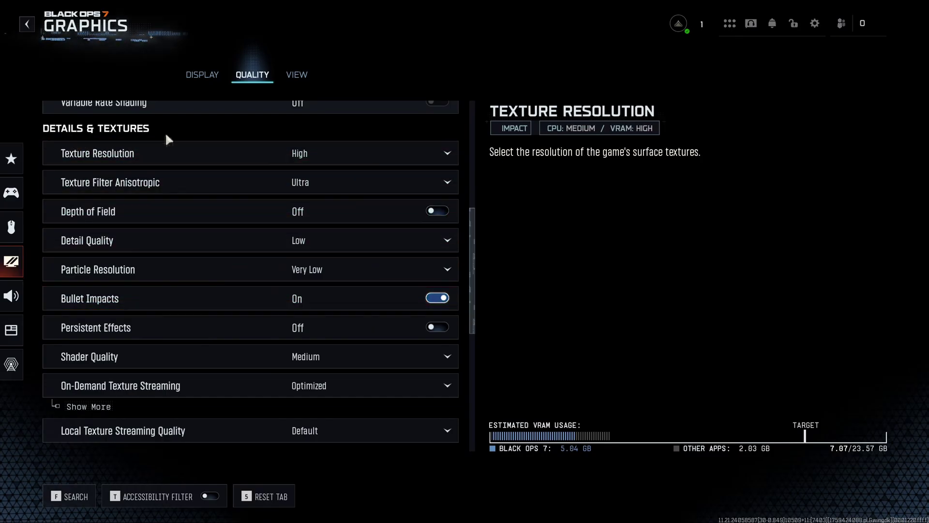
{"action": "left_click", "coordinate": [308, 152]}
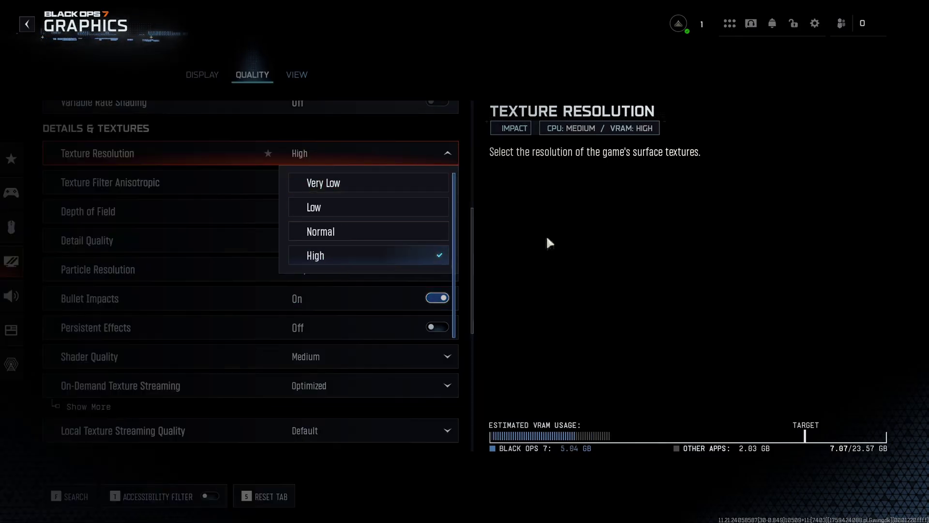
{"action": "left_click", "coordinate": [540, 396]}
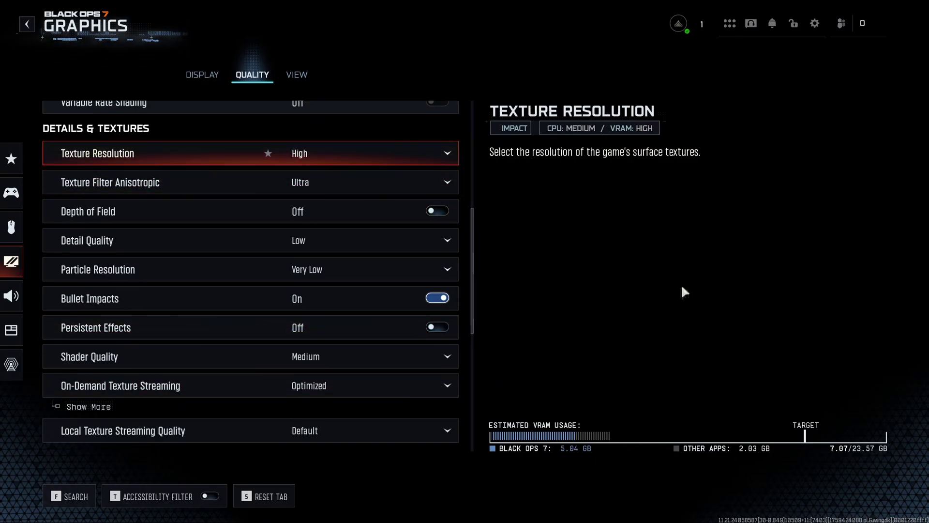
Step: Review the remaining Details & Textures settings along with the Shadow & Lighting and Environment quality settings
{"action": "scroll", "coordinate": [369, 290], "scroll_direction": "down", "scroll_amount": 1}
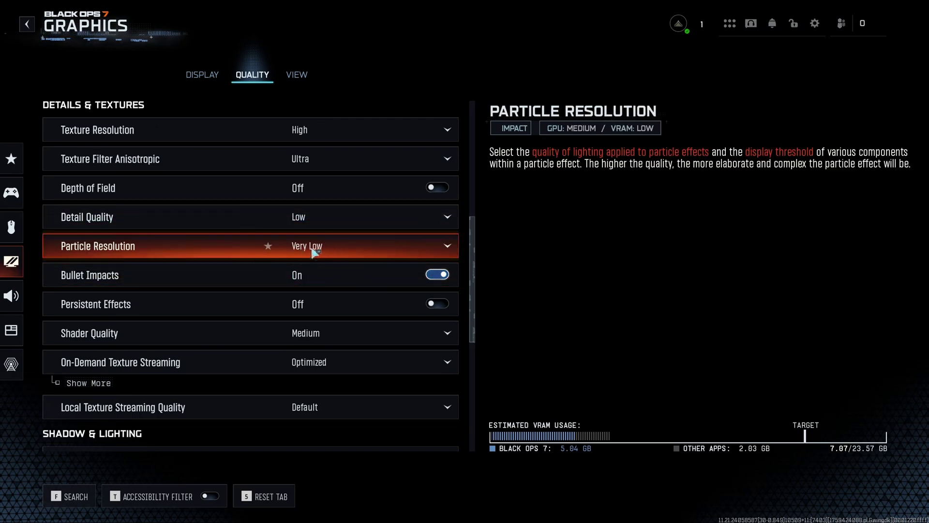
{"action": "scroll", "coordinate": [322, 248], "scroll_direction": "down", "scroll_amount": 1}
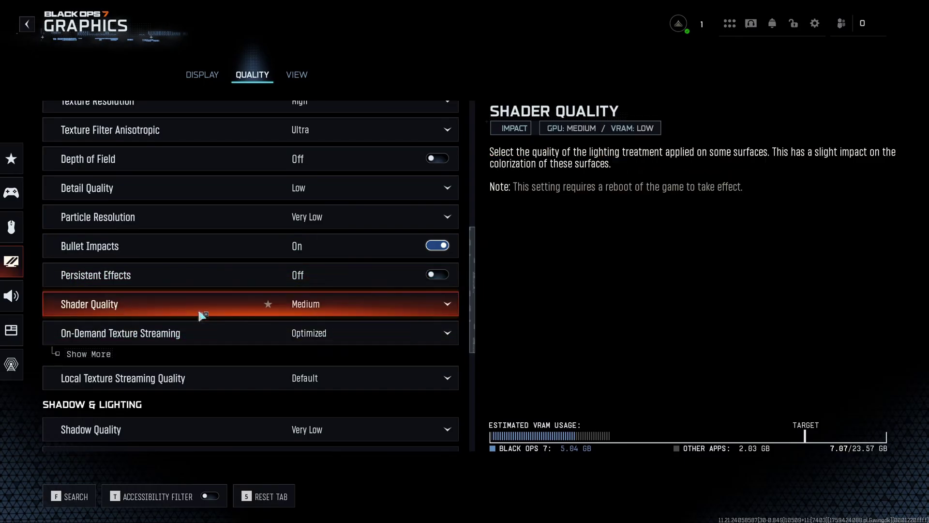
{"action": "scroll", "coordinate": [315, 407], "scroll_direction": "down", "scroll_amount": 4}
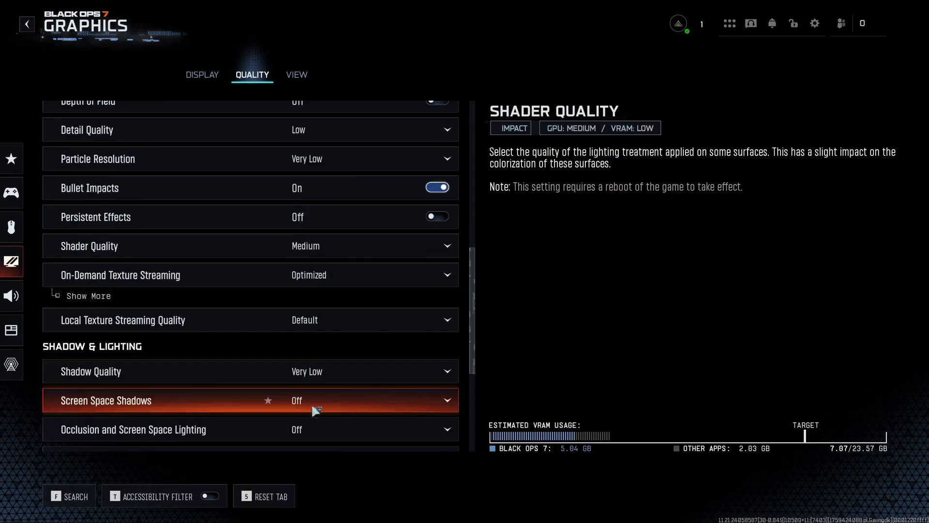
{"action": "scroll", "coordinate": [312, 399], "scroll_direction": "down", "scroll_amount": 4}
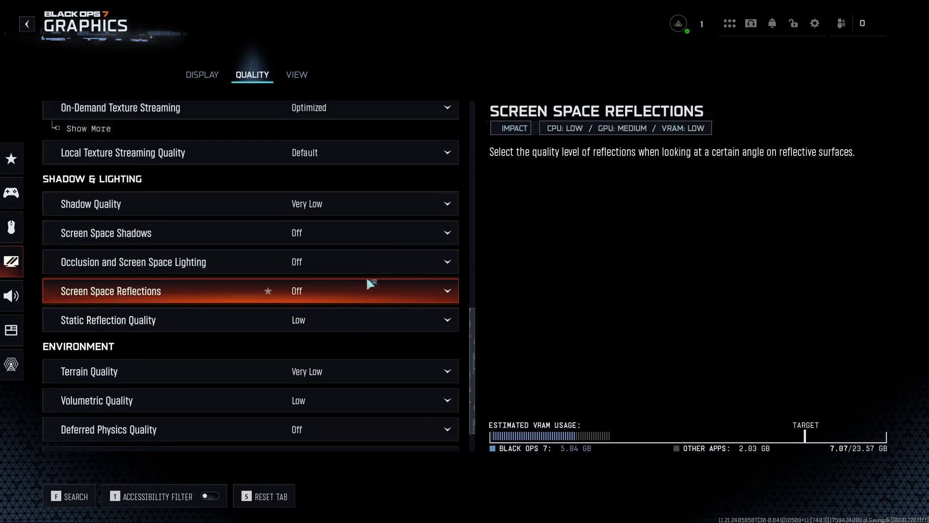
{"action": "scroll", "coordinate": [325, 303], "scroll_direction": "down", "scroll_amount": 1}
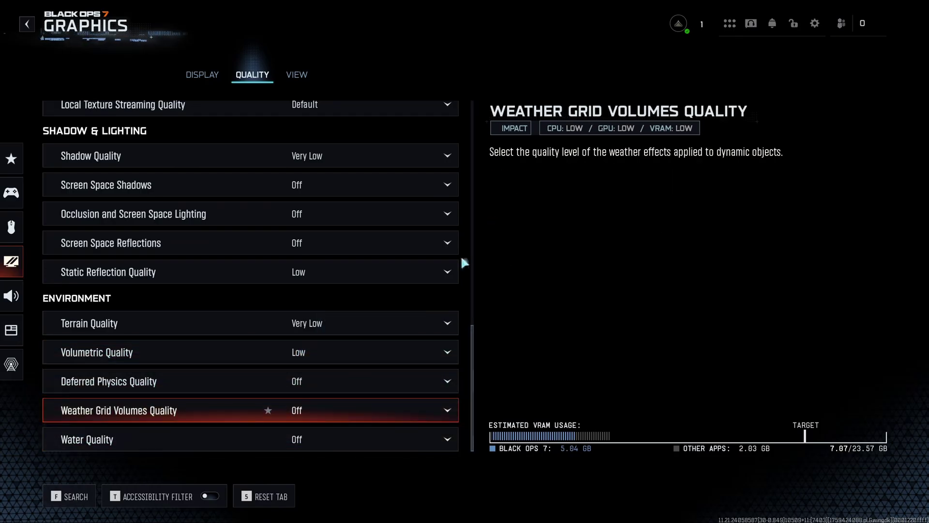
Step: Examine the game's view settings, including Field of View, ADS Field of View, motion blur and camera movement
{"action": "left_click", "coordinate": [297, 74]}
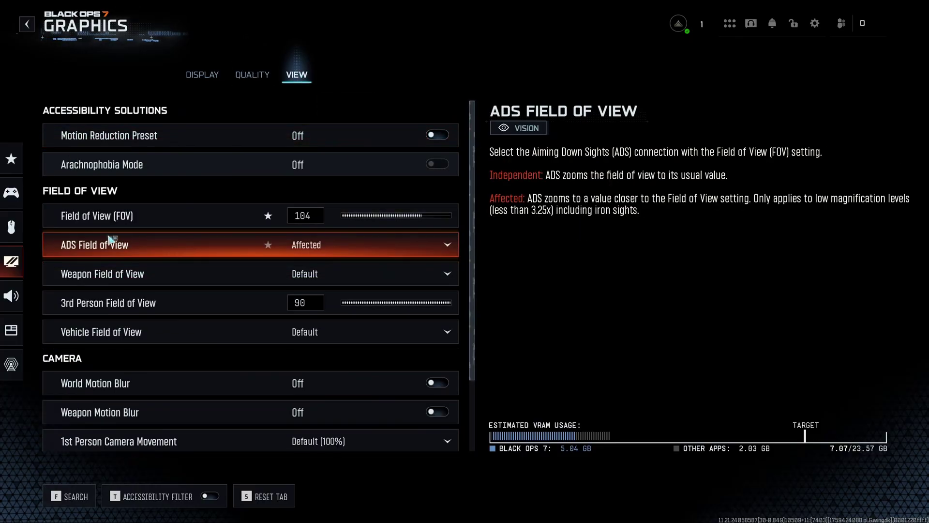
{"action": "scroll", "coordinate": [121, 278], "scroll_direction": "down", "scroll_amount": 3}
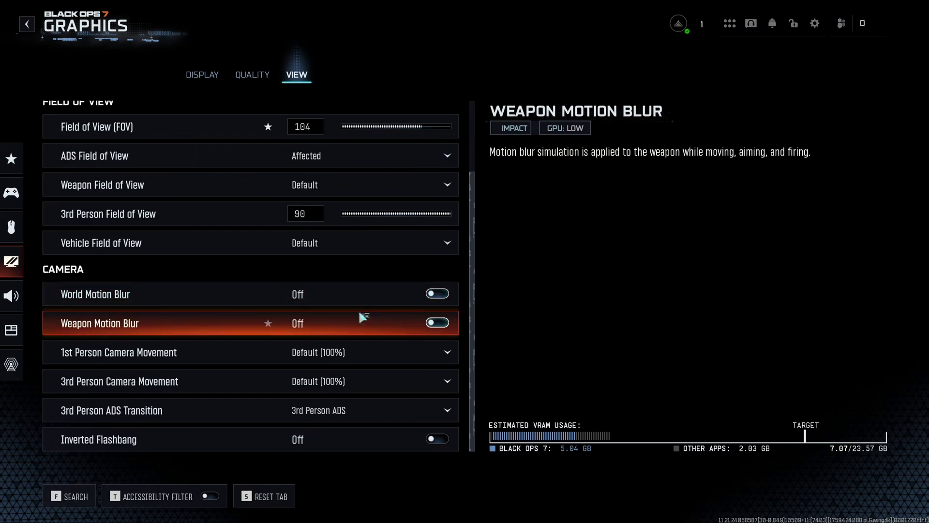
{"action": "scroll", "coordinate": [199, 291], "scroll_direction": "up", "scroll_amount": 3}
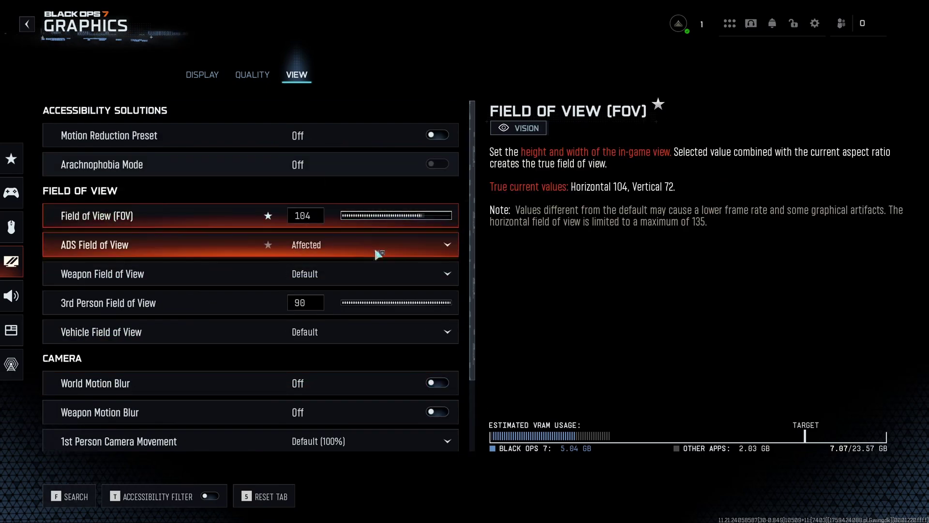